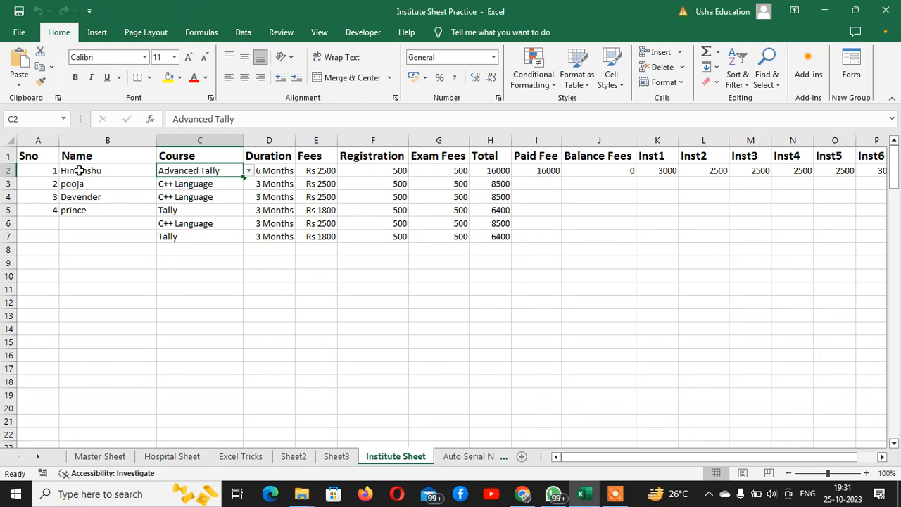
Select the student names in cells B2:B6 of the Institute Sheet.
drag(80, 172, 79, 223)
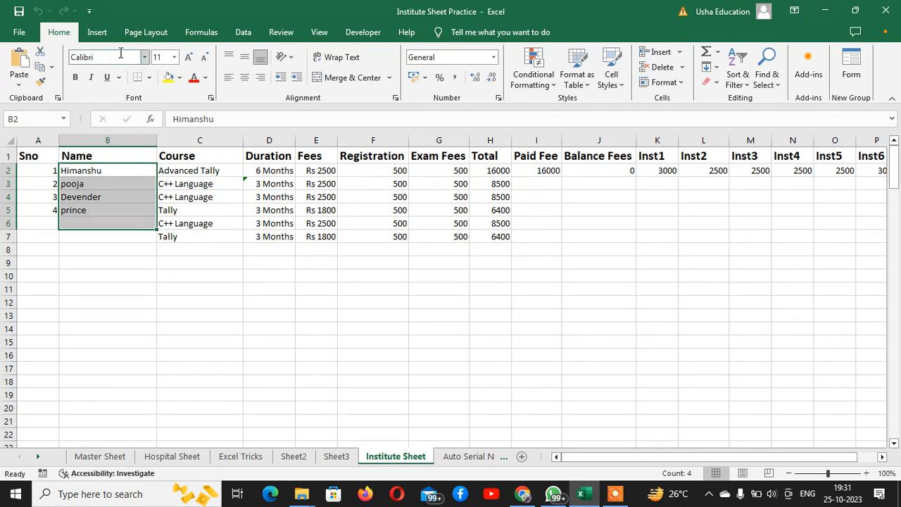
Apply the Alexis font to the selected student names.
click(146, 60)
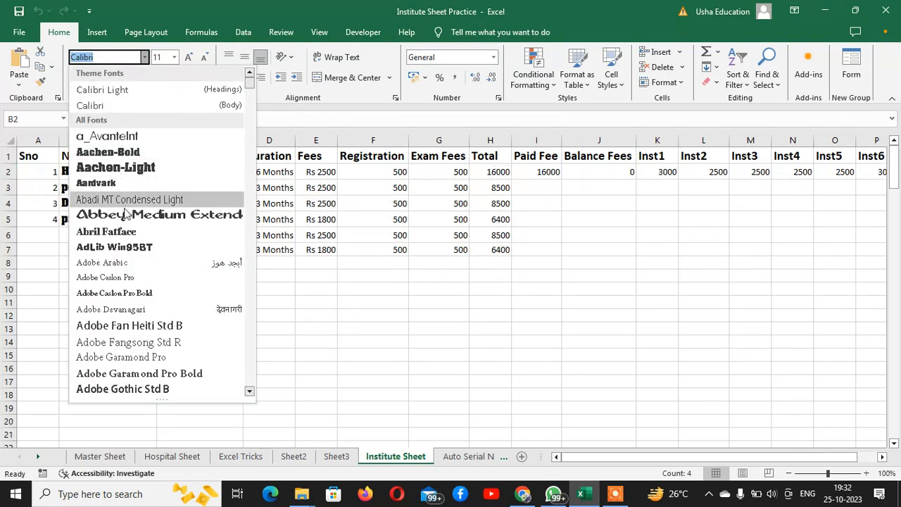
scroll(126, 275, down, 1)
scroll(128, 281, down, 7)
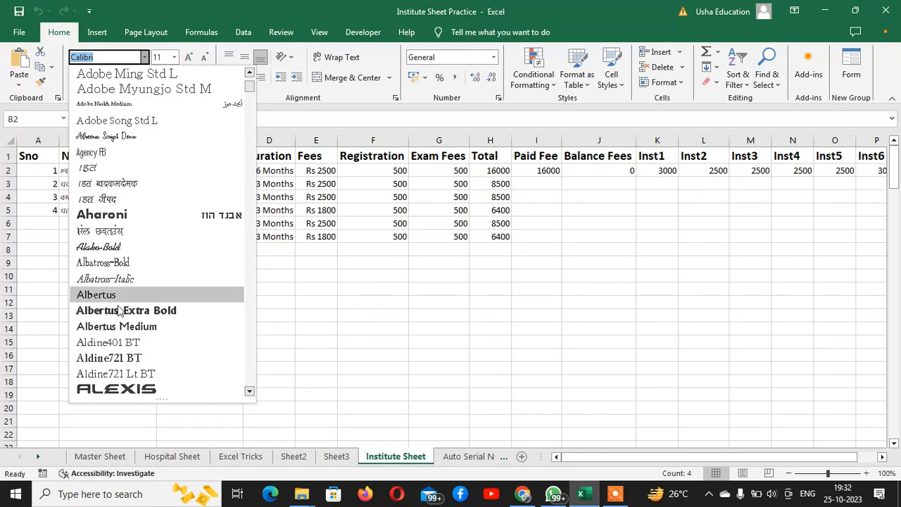
click(132, 388)
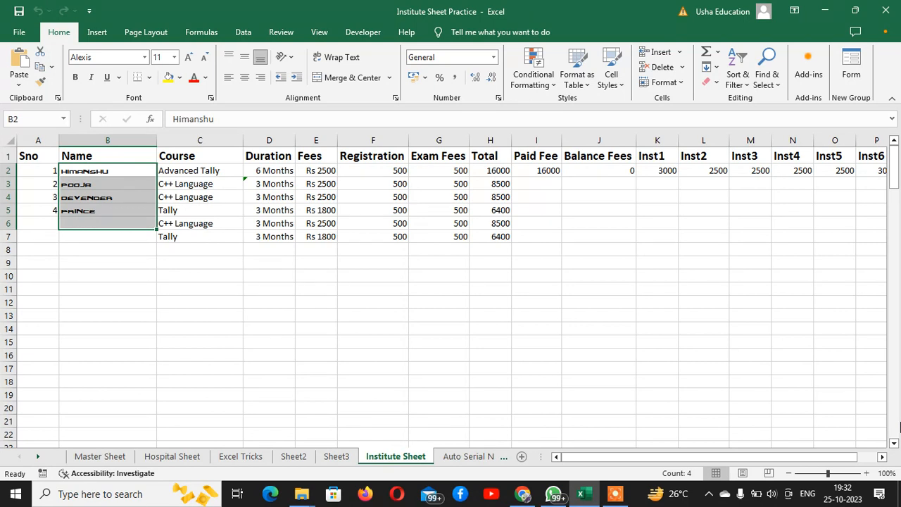
Preview fonts from the keyboard and apply AMS Dasra 01 to the student names.
key(alt)
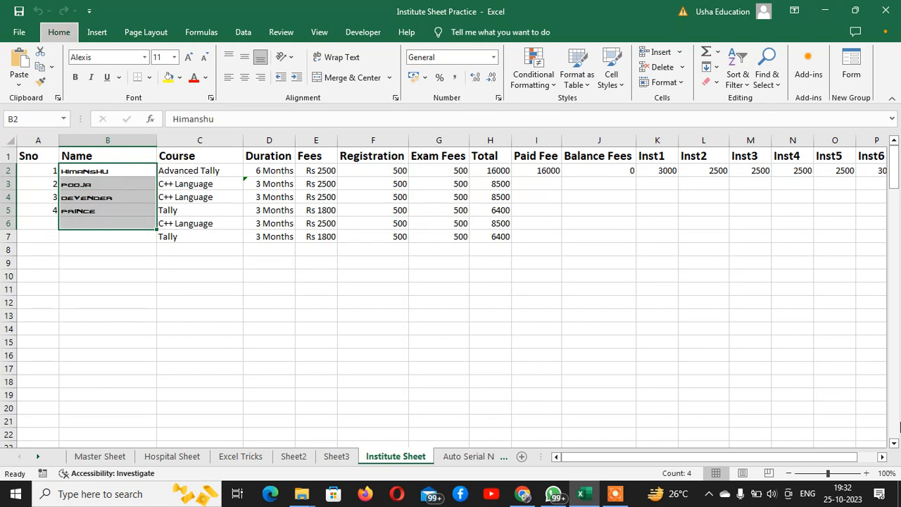
key(h)
key(f)
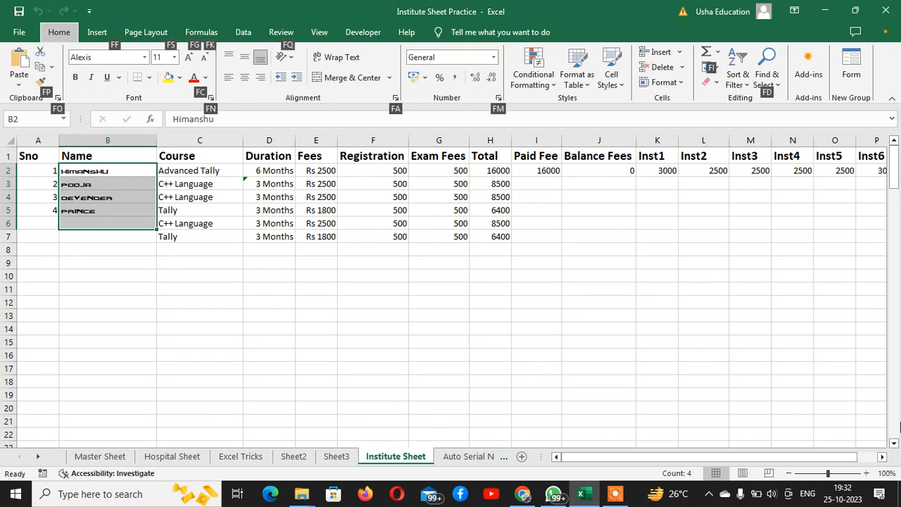
key(s)
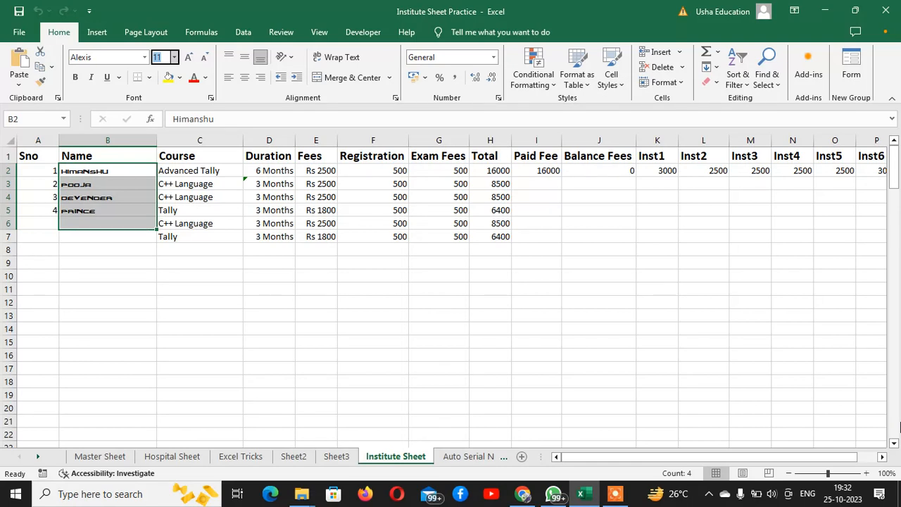
key(Escape)
key(f)
key(f)
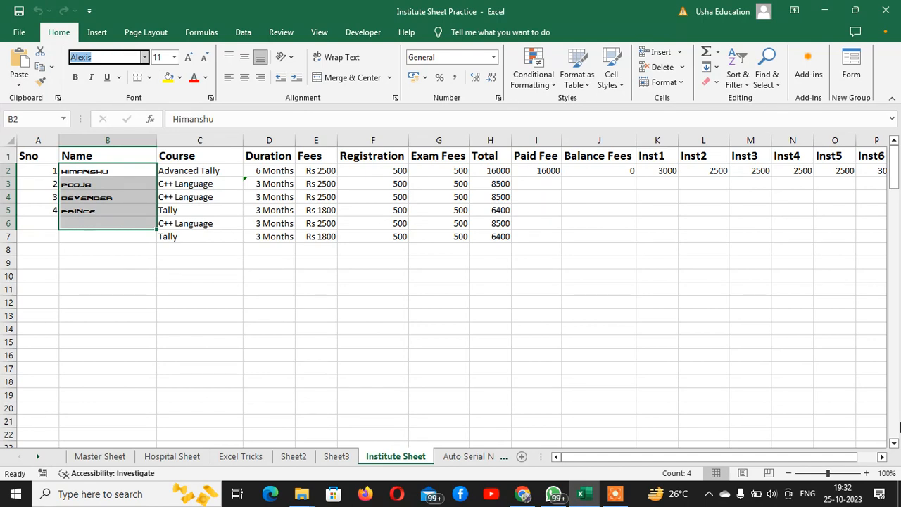
key(alt+Down)
key(Down)
key(Down)
key(Down)
key(Down)
key(Down)
key(Down)
key(Down)
key(Down)
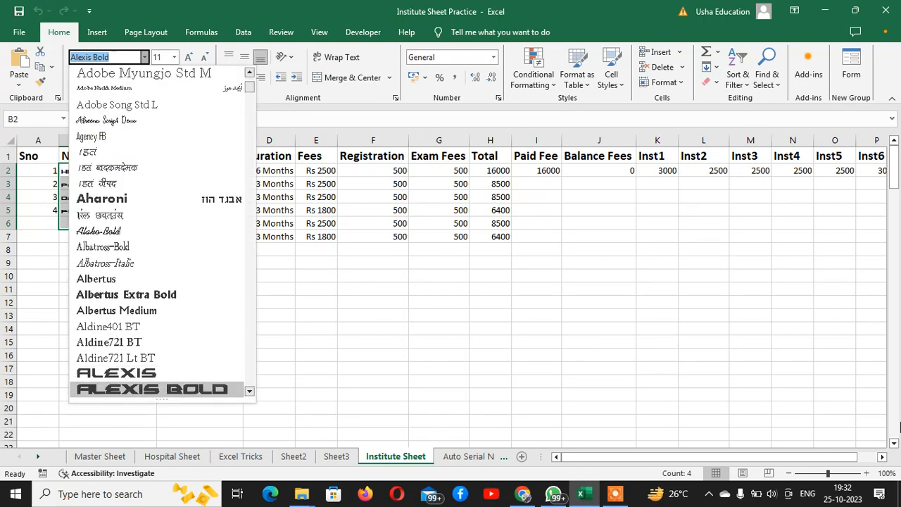
key(Down)
key(Down)
key(Down)
key(Down)
key(Down)
key(Down)
key(Down)
key(Down)
key(Down)
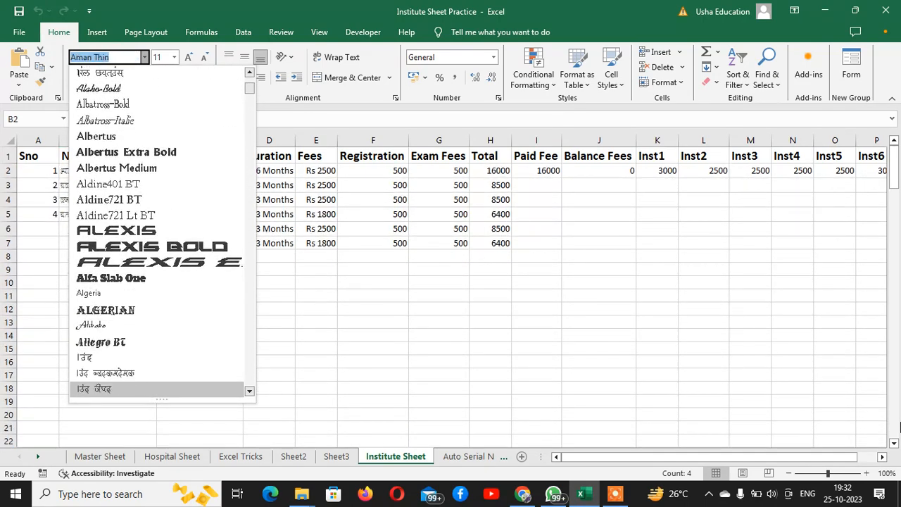
key(Down)
key(Down)
key(Down)
key(Down)
key(Down)
key(Down)
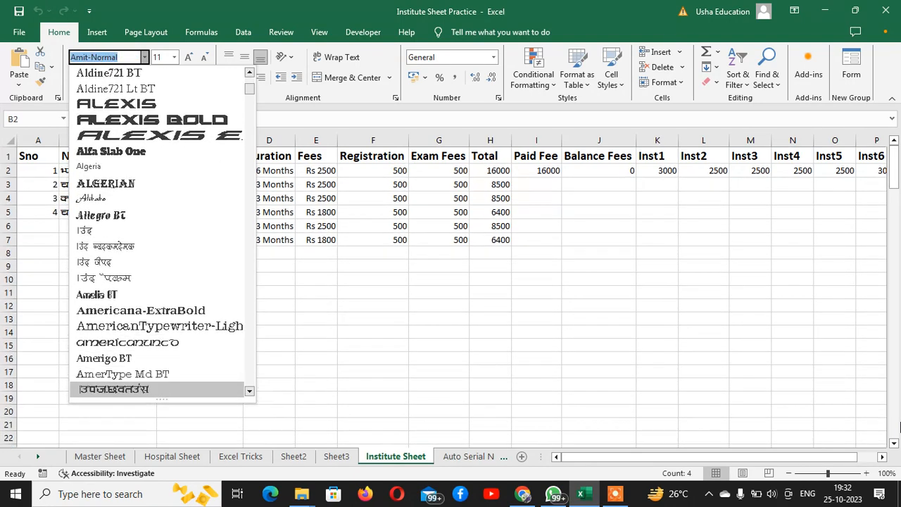
key(Down)
key(Down)
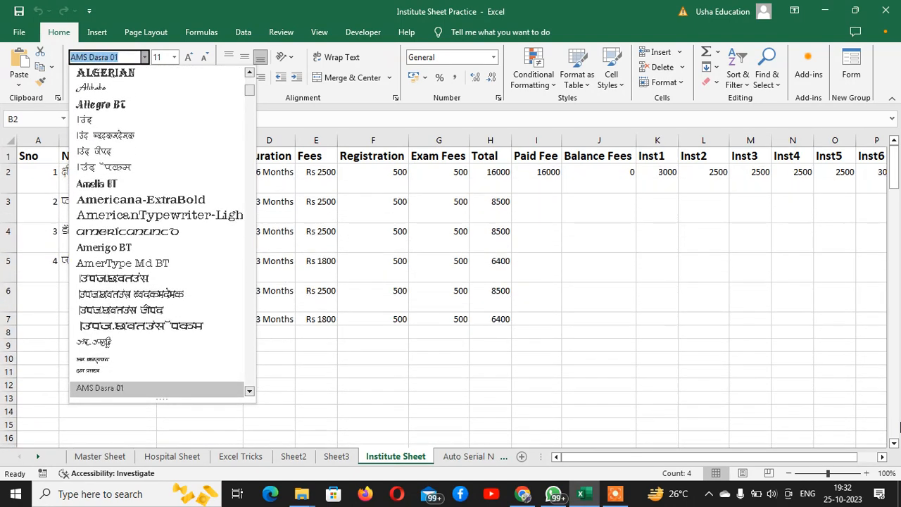
key(Down)
key(Up)
key(Return)
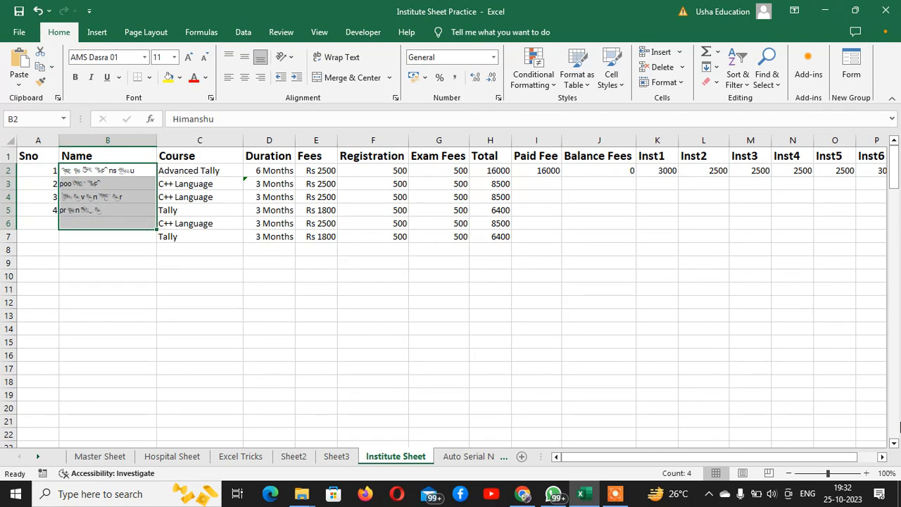
Switch the student names to the Abadi MT Condensed Light font instead.
key(alt+h)
key(f)
key(f)
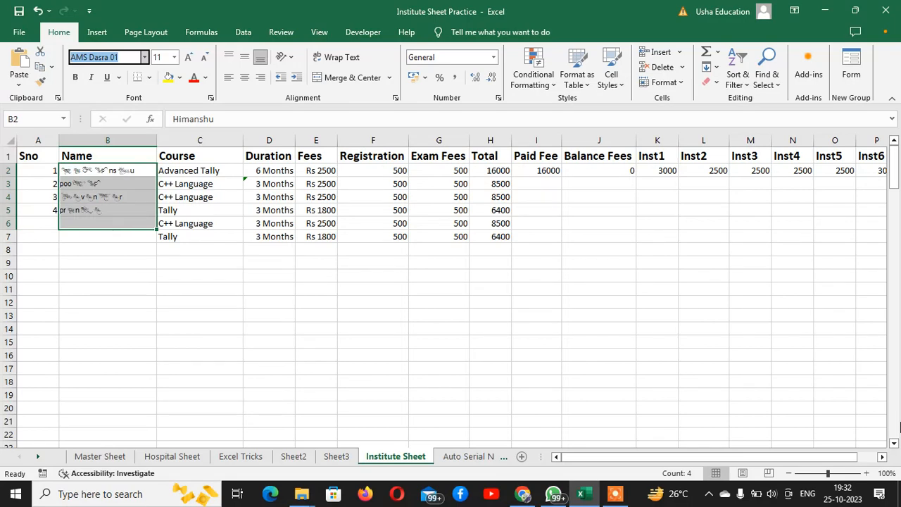
key(alt+Down)
key(Up)
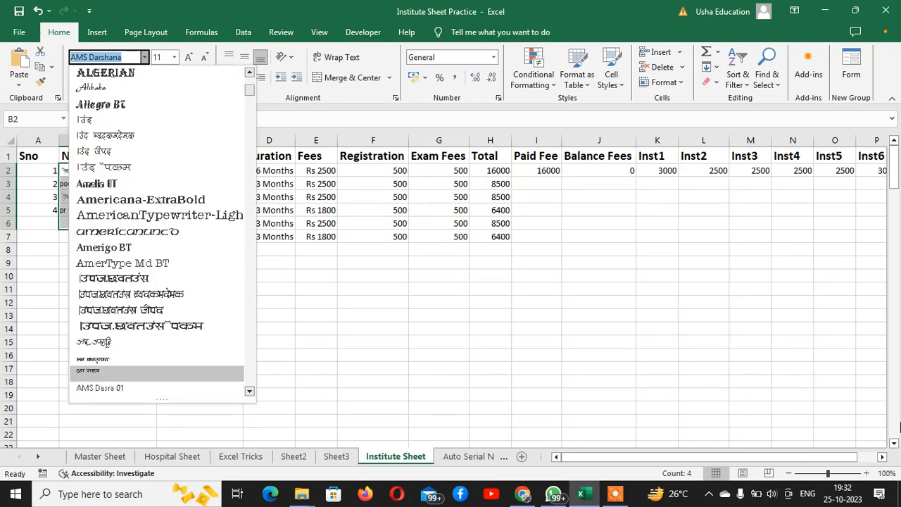
key(Up)
key(Up)
key(Up)
key(Up)
key(Up)
key(Up)
key(Up)
key(Up)
key(Up)
key(Up)
key(Up)
key(Up)
key(Up)
key(Up)
key(Up)
key(Up)
key(Up)
key(Up)
key(Up)
key(Up)
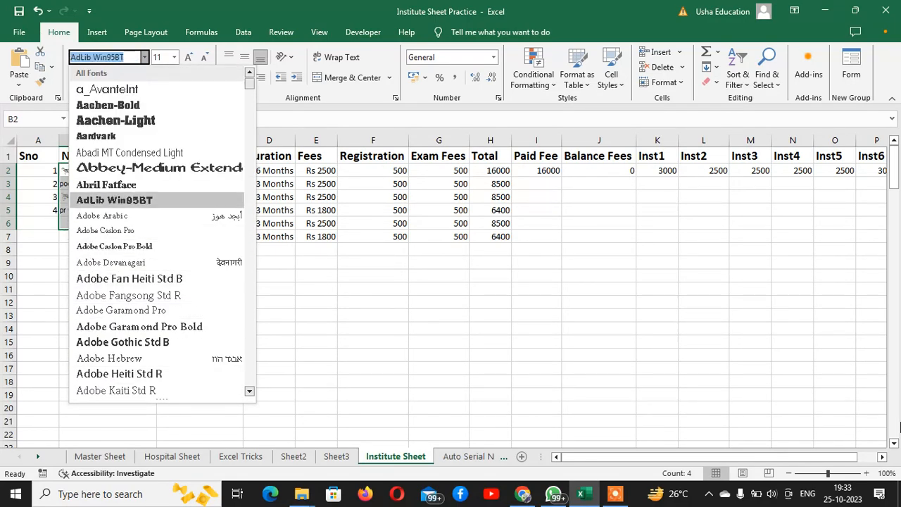
key(Up)
key(Up)
key(Up)
key(Up)
key(Up)
key(Up)
key(Up)
key(Down)
key(Down)
key(Down)
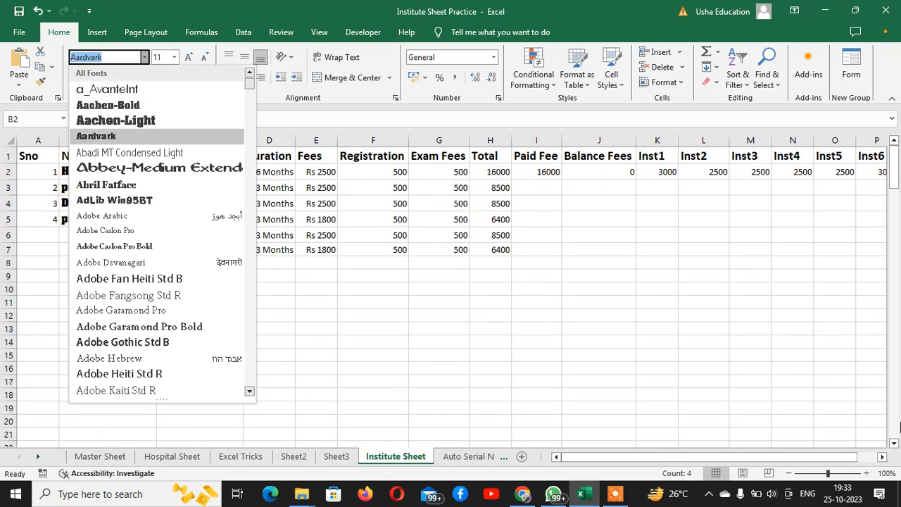
key(Down)
key(Return)
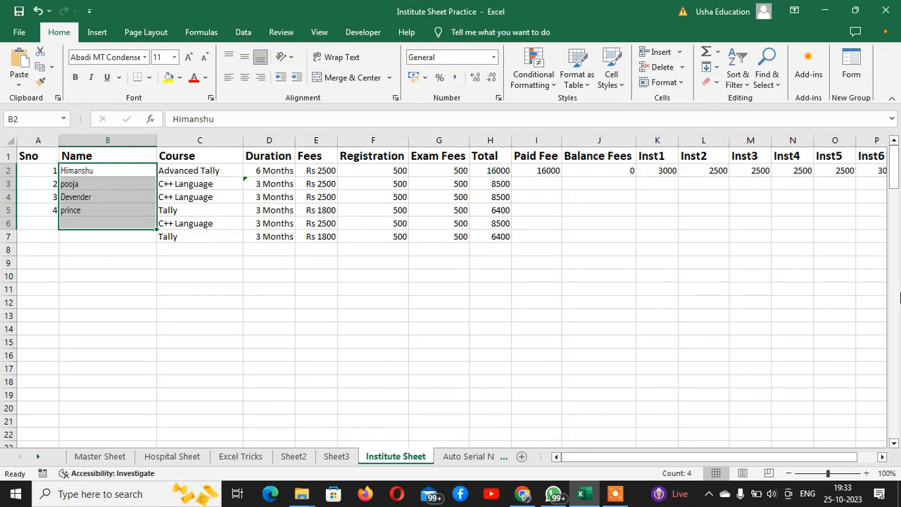
Pick font size 20 from the Font Size list for the selected names.
key(alt+h)
key(f)
key(s)
key(alt+Down)
key(Down)
key(Down)
key(Down)
key(Down)
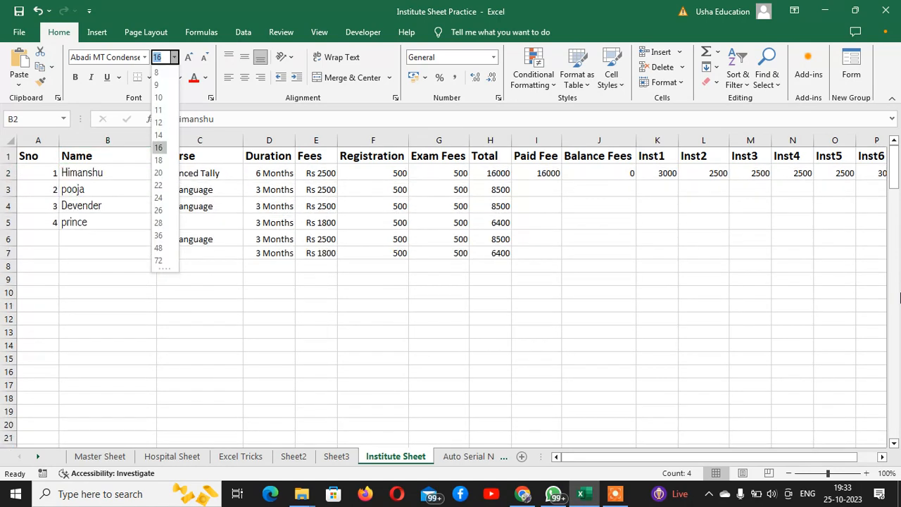
key(Down)
key(Return)
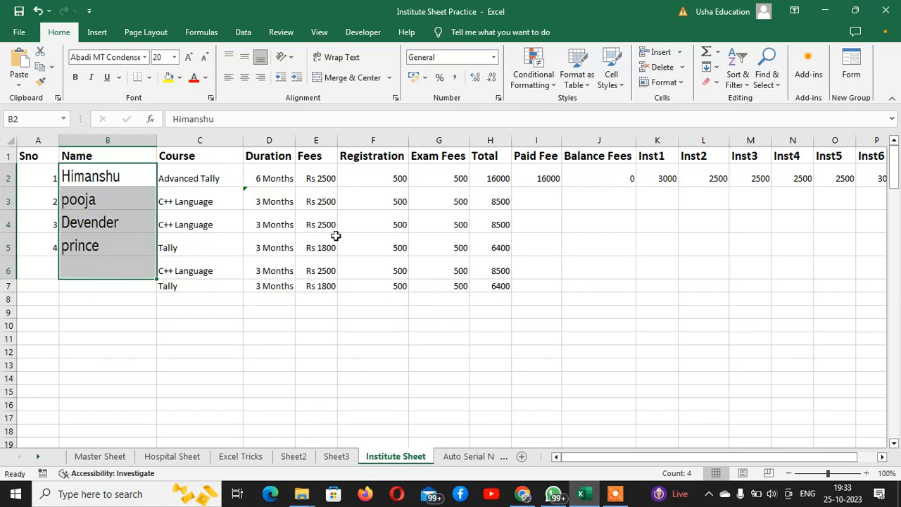
Step the names' font size up to 28, then back down to 22.
click(187, 60)
click(187, 60)
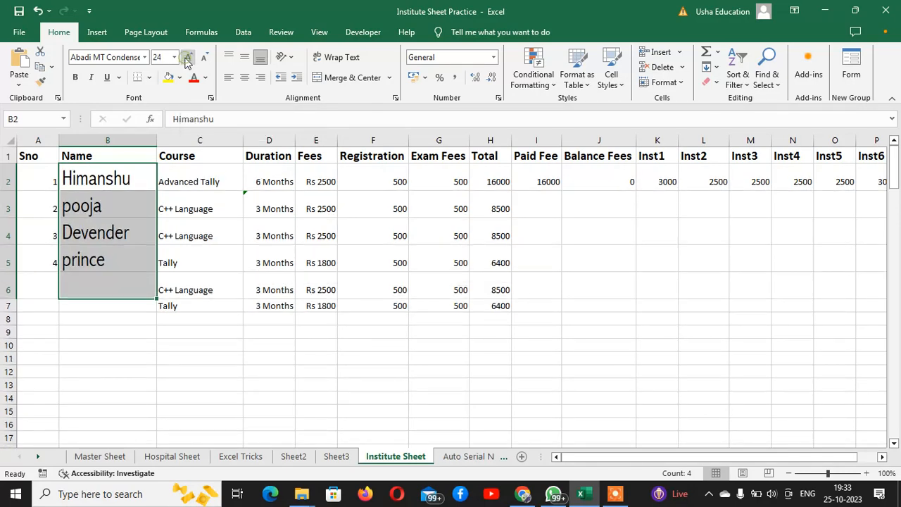
click(187, 60)
click(187, 60)
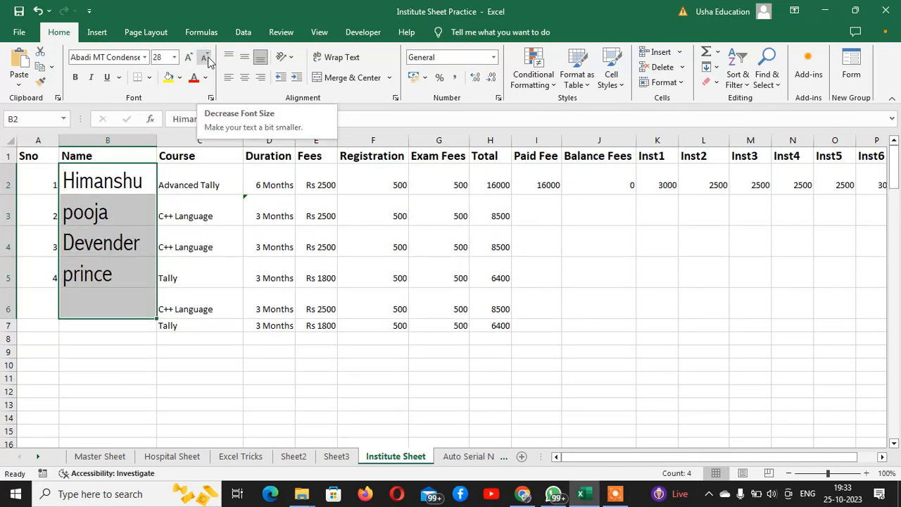
click(206, 62)
click(206, 62)
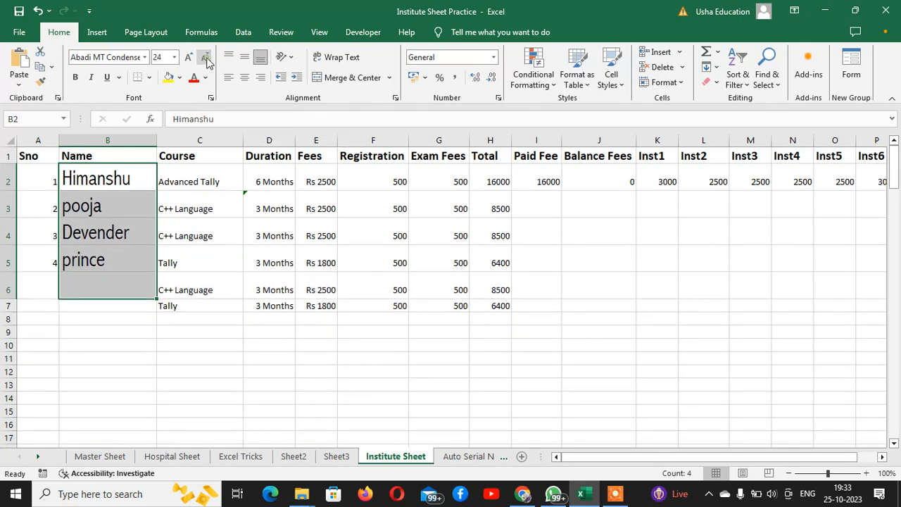
click(206, 62)
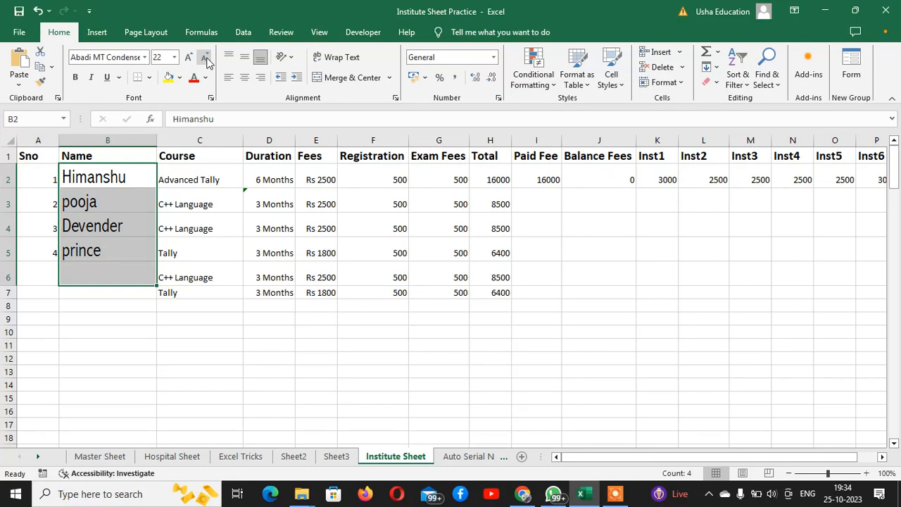
Grow the names from 22 up to 28 with shortcuts, then settle at size 24.
key(alt)
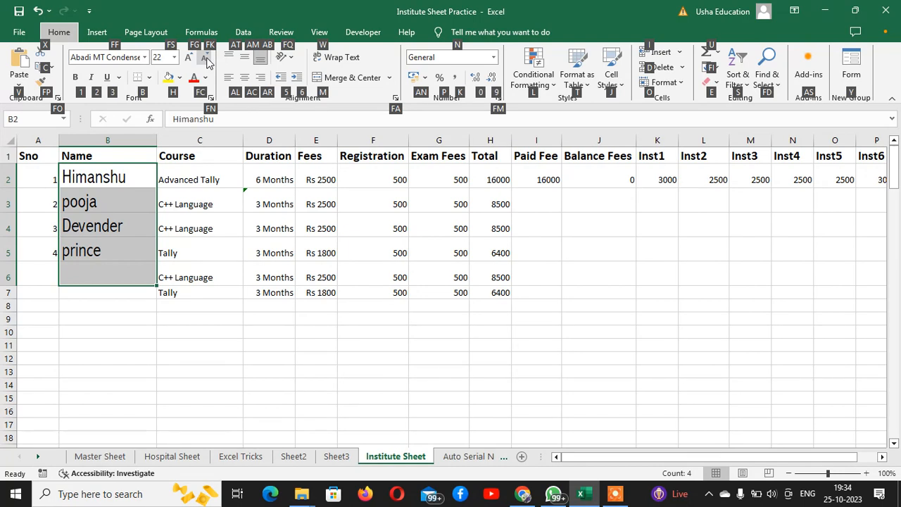
key(f)
key(g)
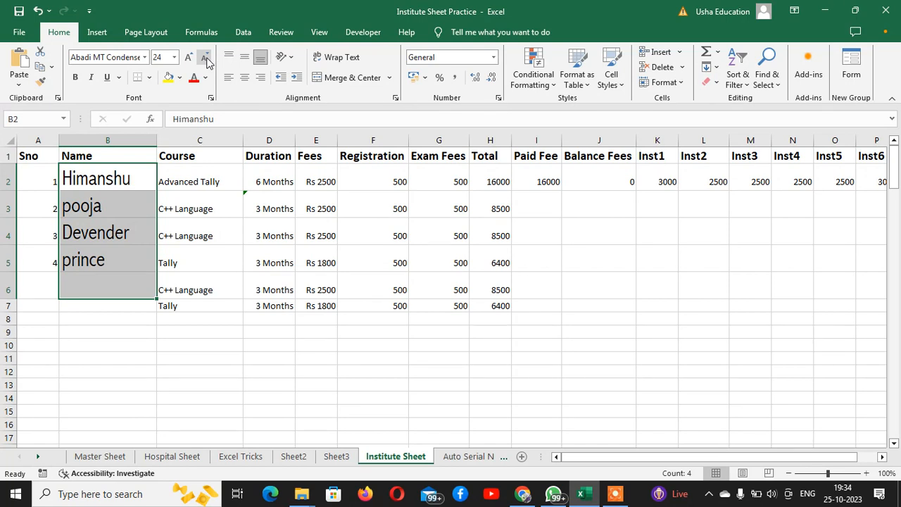
key(alt+h)
key(f)
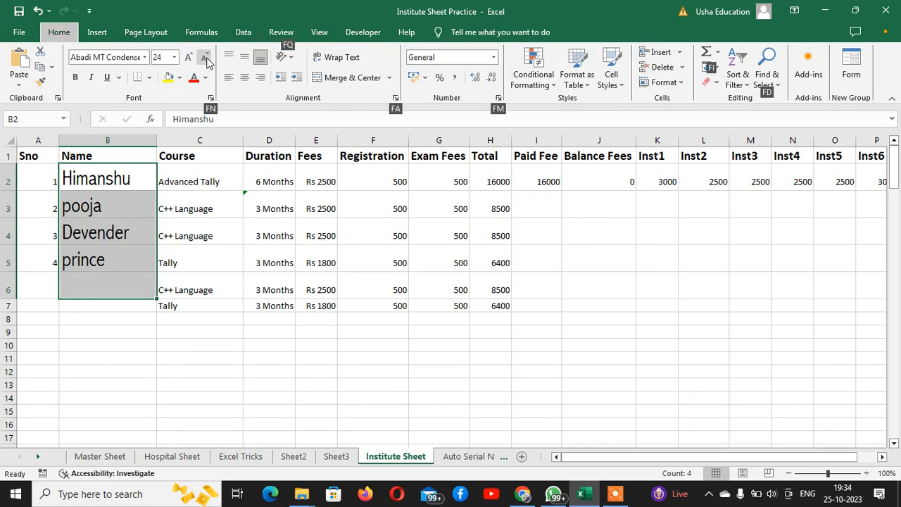
key(g)
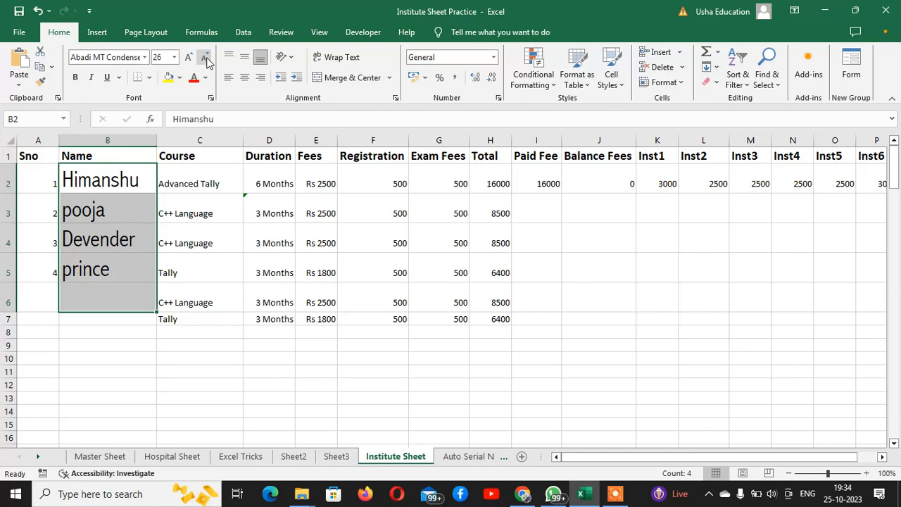
key(alt+h)
key(f)
key(g)
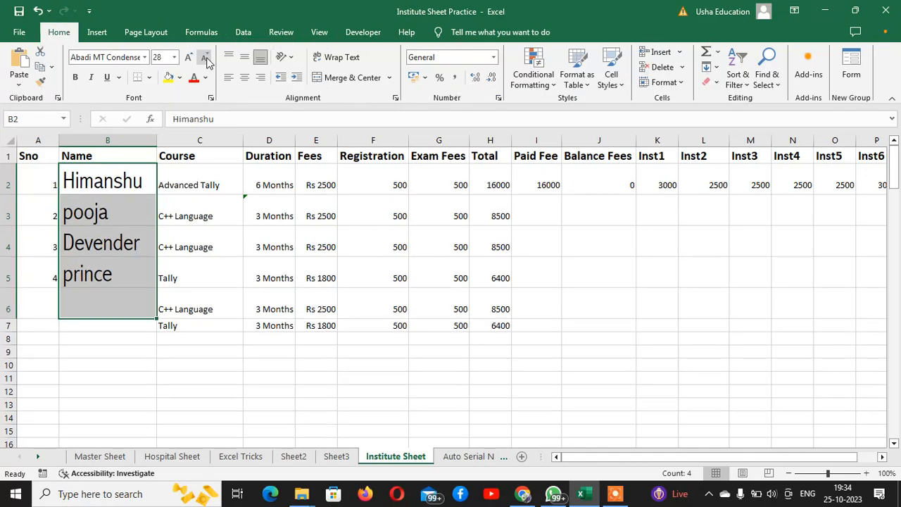
key(alt+h)
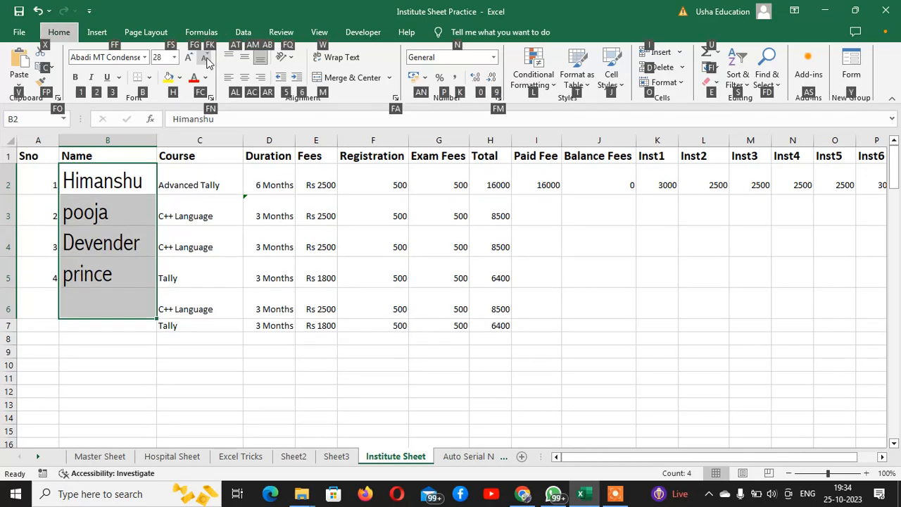
key(f)
key(k)
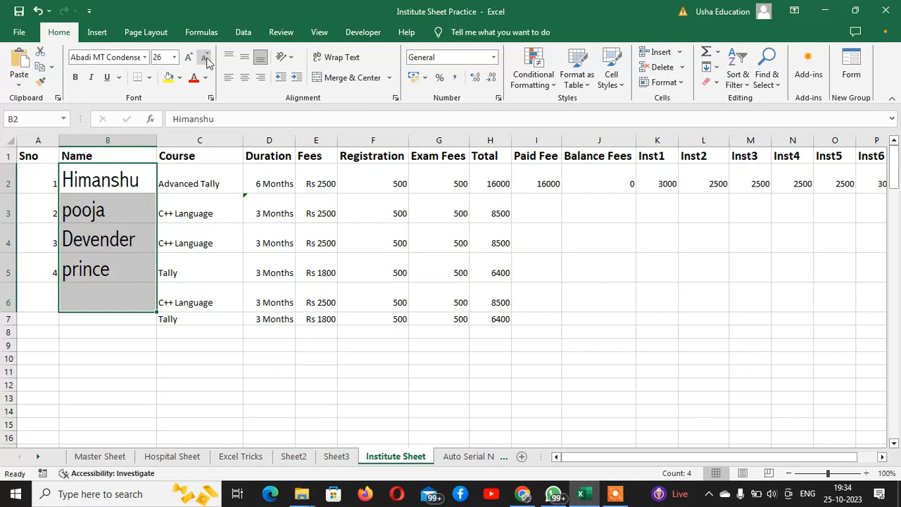
click(205, 58)
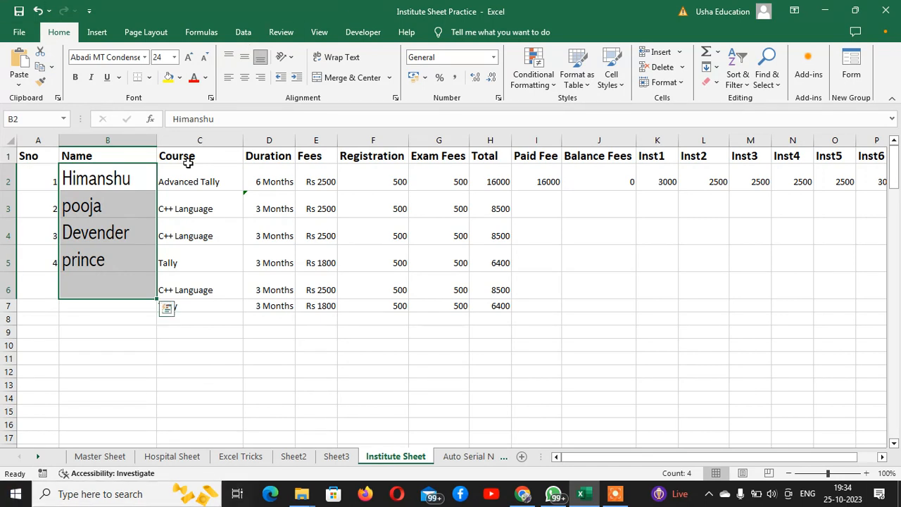
click(76, 80)
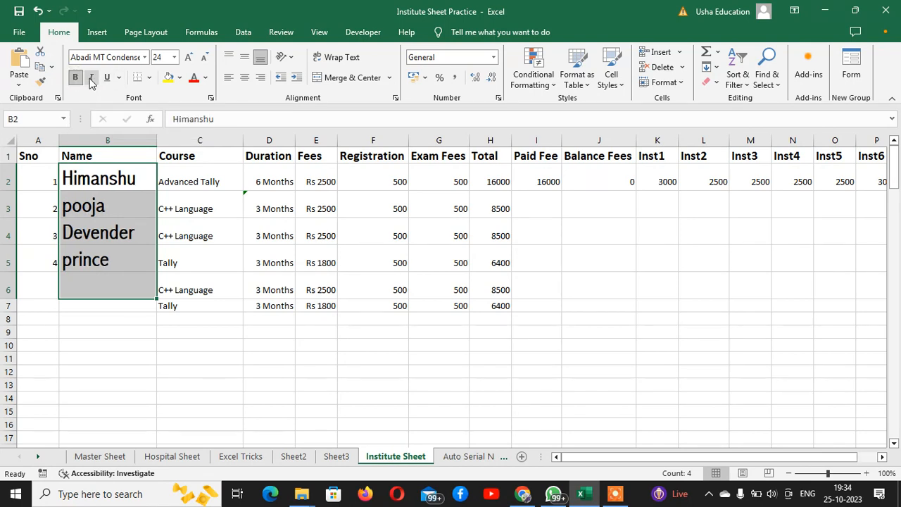
click(91, 79)
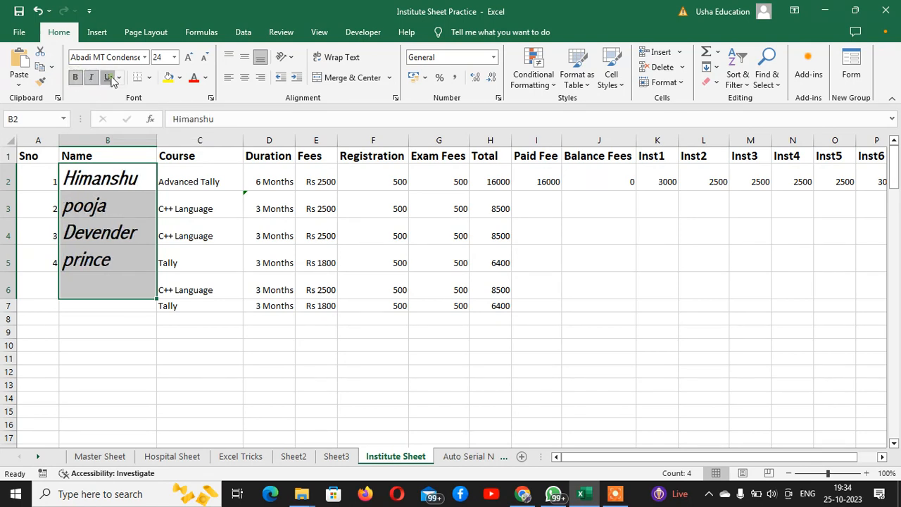
click(111, 80)
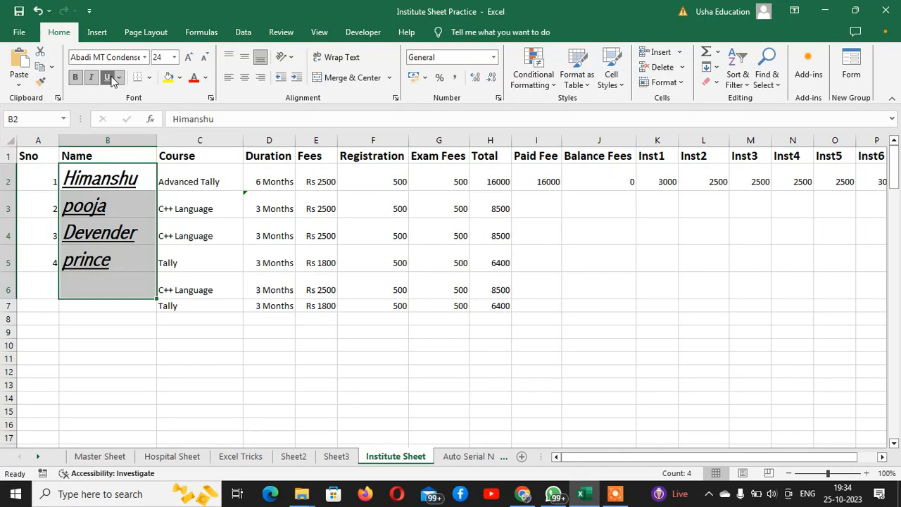
key(ctrl+b)
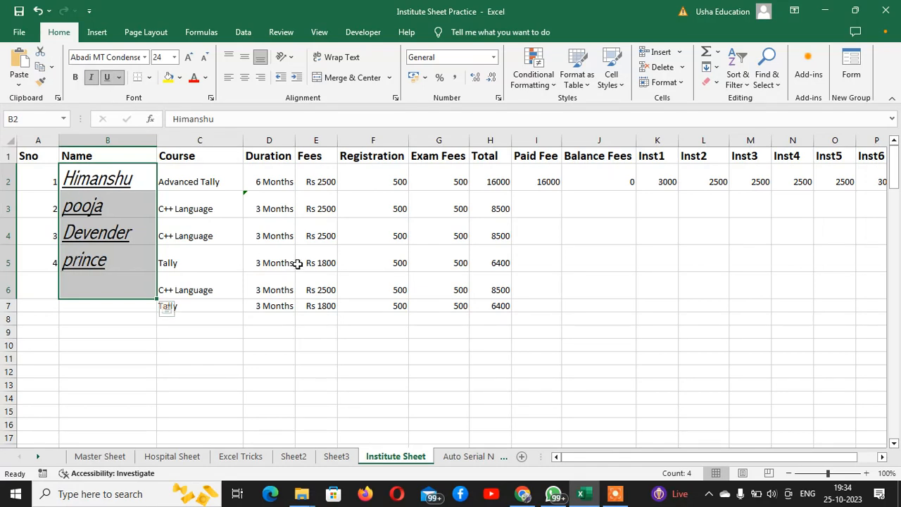
key(ctrl+i)
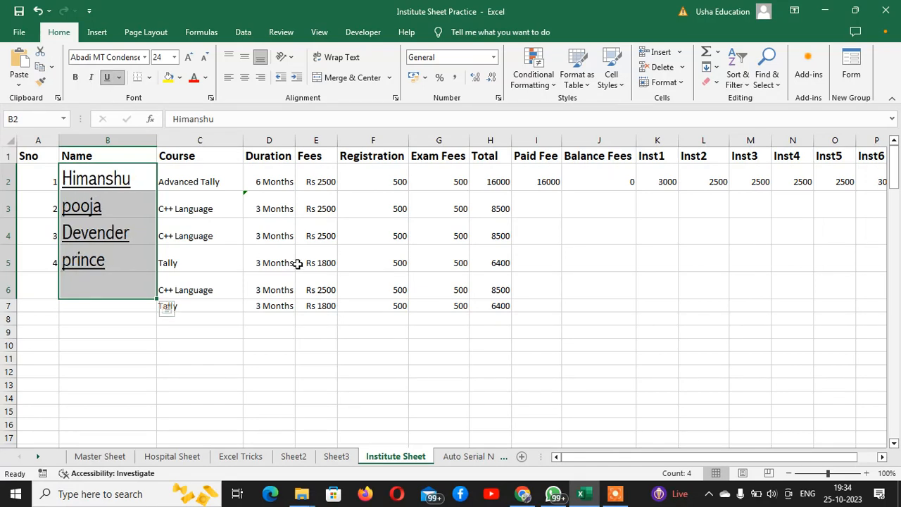
key(ctrl+u)
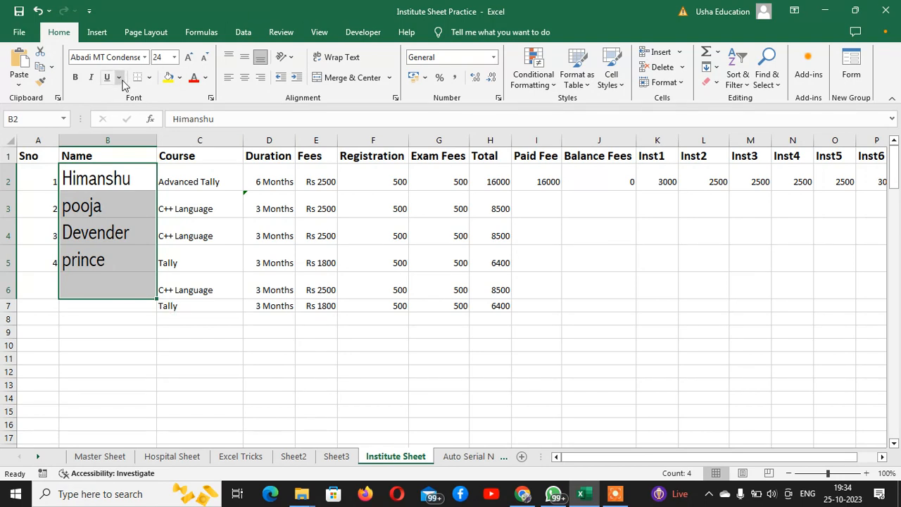
Double-underline the names, then reselect B2:B7 and switch them to a single underline.
click(119, 77)
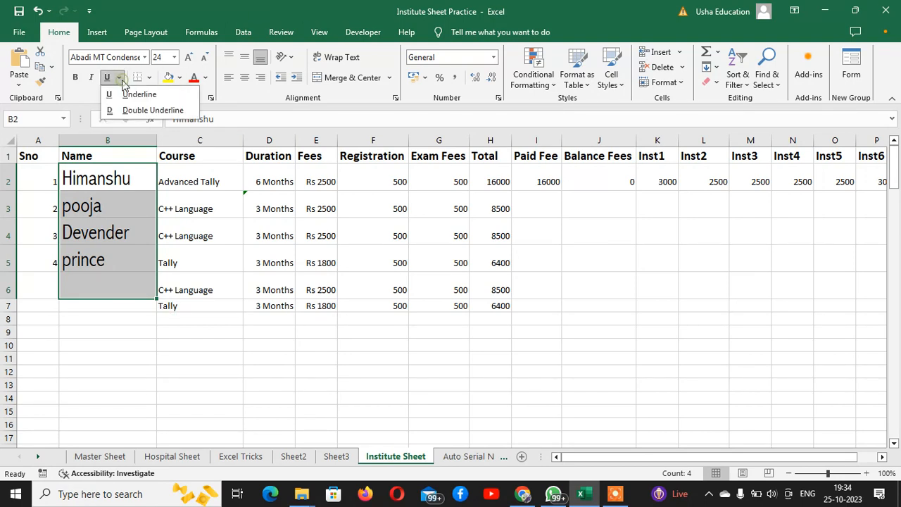
click(148, 110)
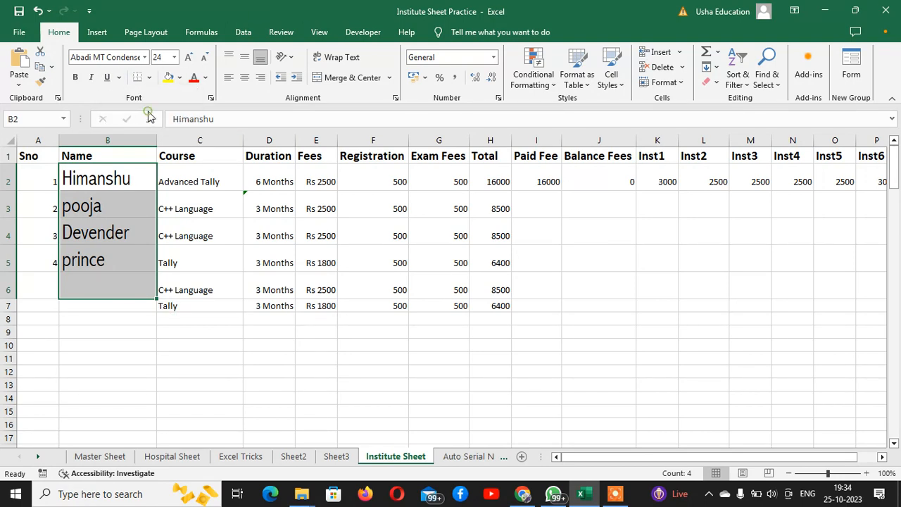
click(136, 355)
drag(83, 178, 97, 306)
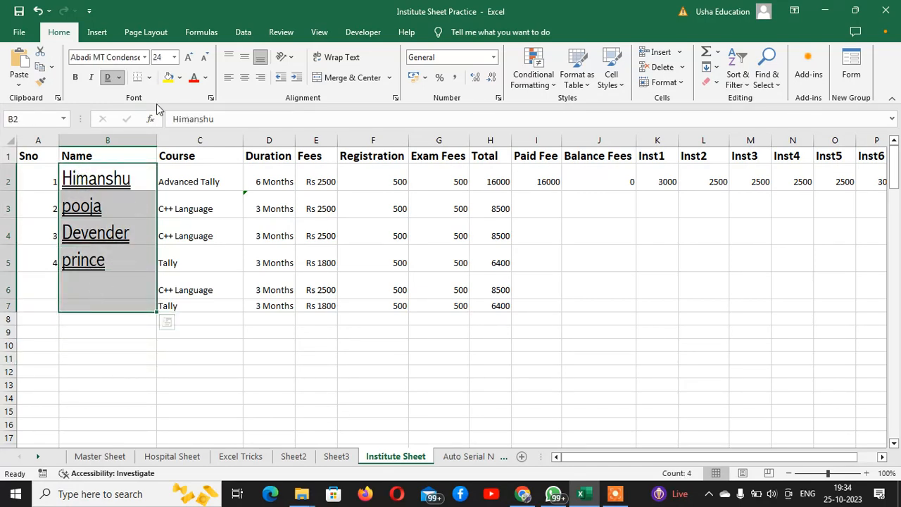
click(119, 77)
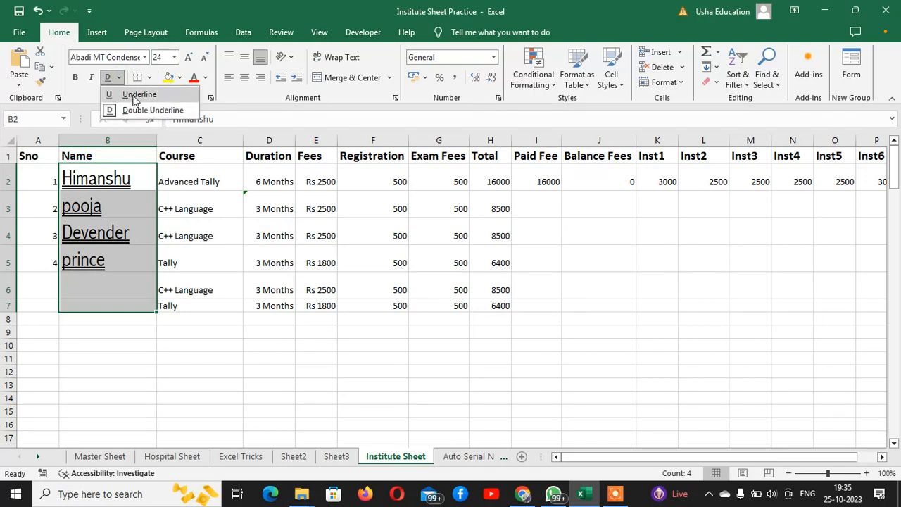
click(132, 95)
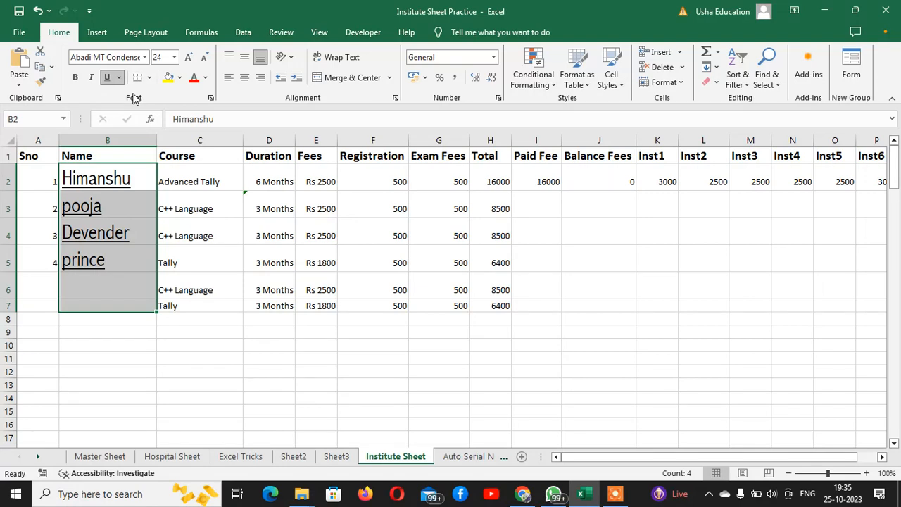
click(332, 259)
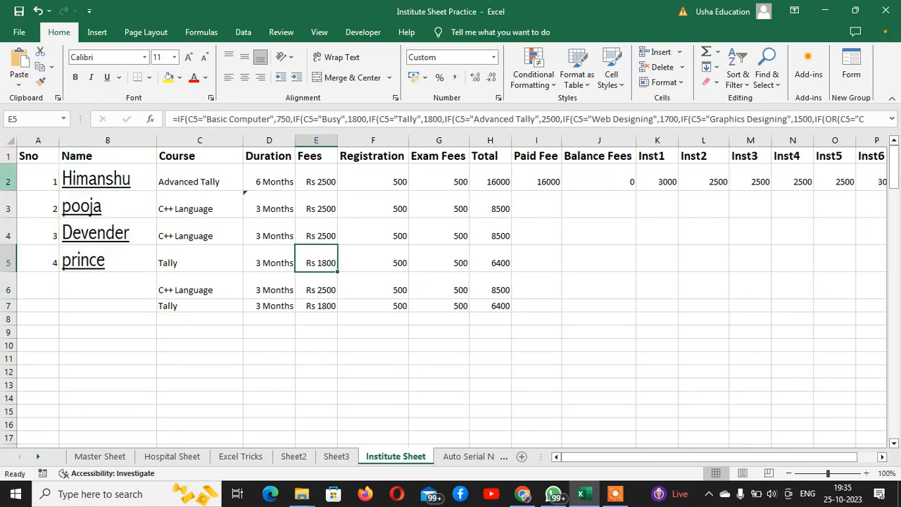
mouse_move(47, 171)
mouse_down()
mouse_move(42, 208)
mouse_move(336, 331)
mouse_move(569, 343)
mouse_up()
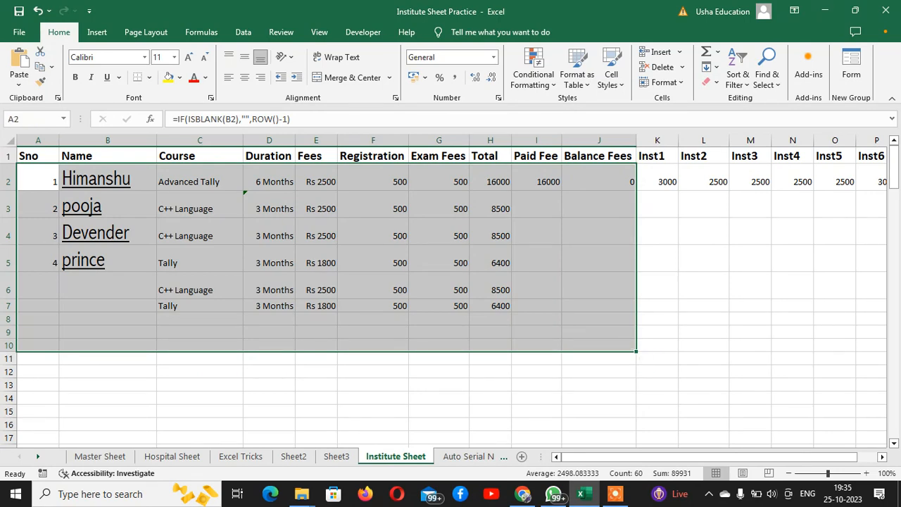
click(733, 276)
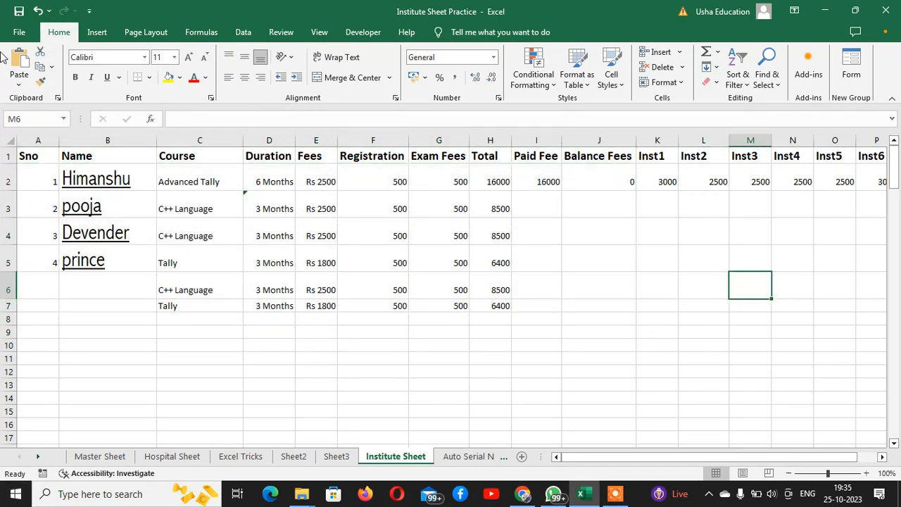
click(19, 32)
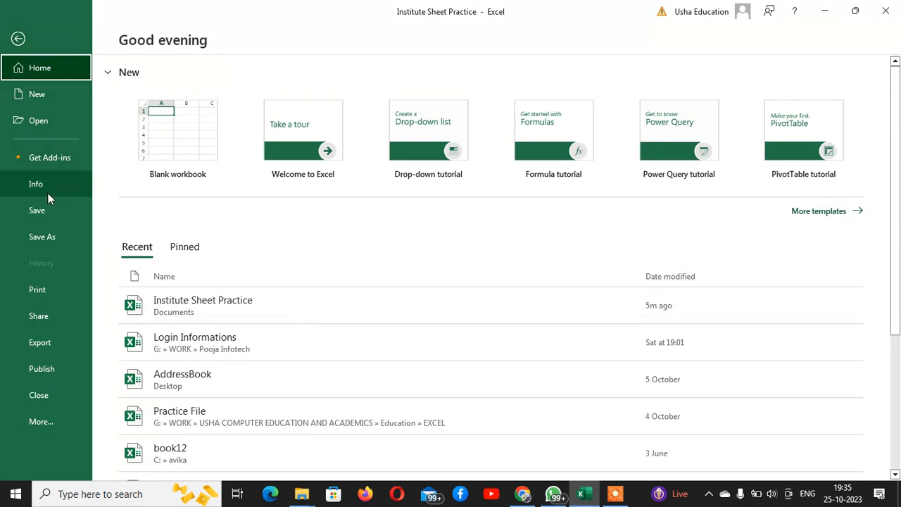
click(47, 295)
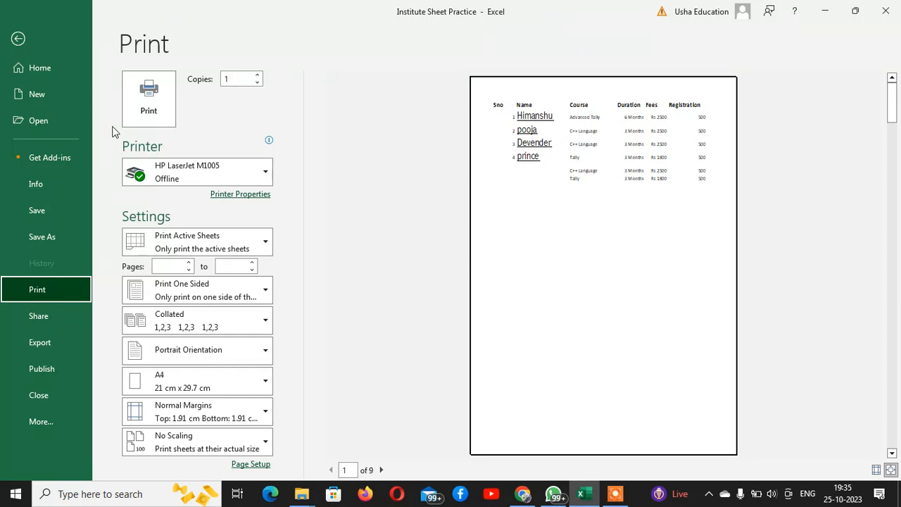
click(33, 44)
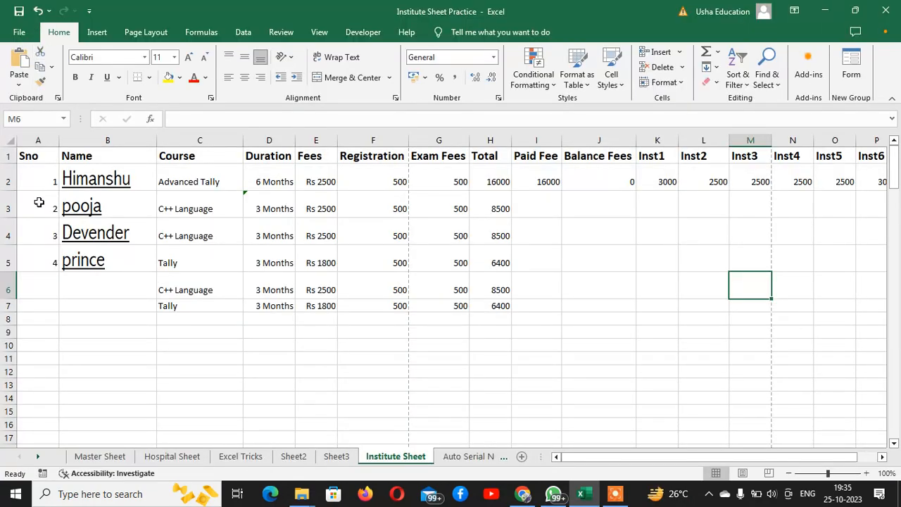
Apply All Borders to the whole table A1:M9.
mouse_move(33, 156)
mouse_down()
mouse_move(125, 299)
mouse_move(420, 311)
mouse_move(624, 302)
mouse_move(645, 330)
mouse_move(747, 328)
mouse_up()
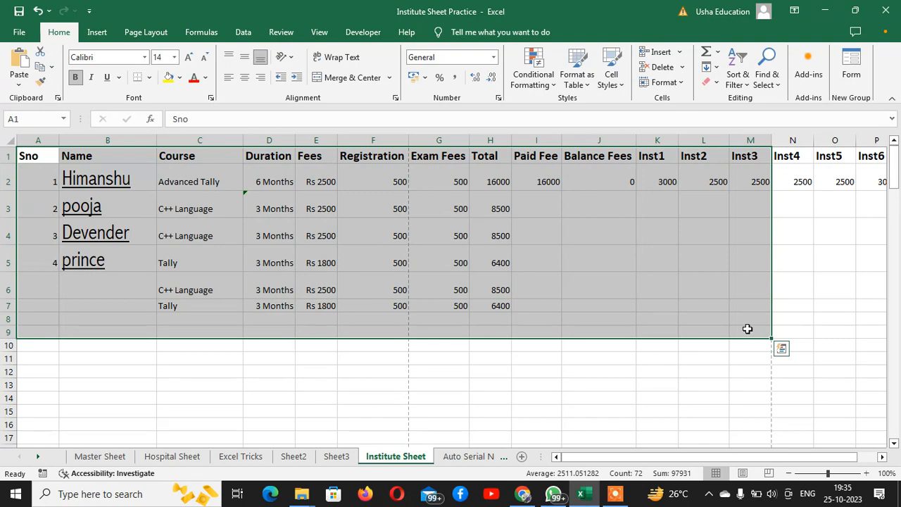
click(150, 78)
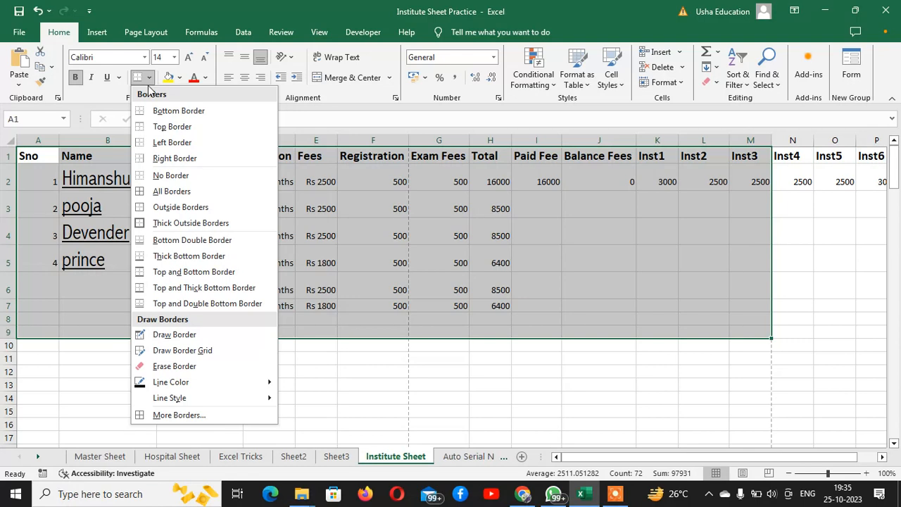
click(189, 199)
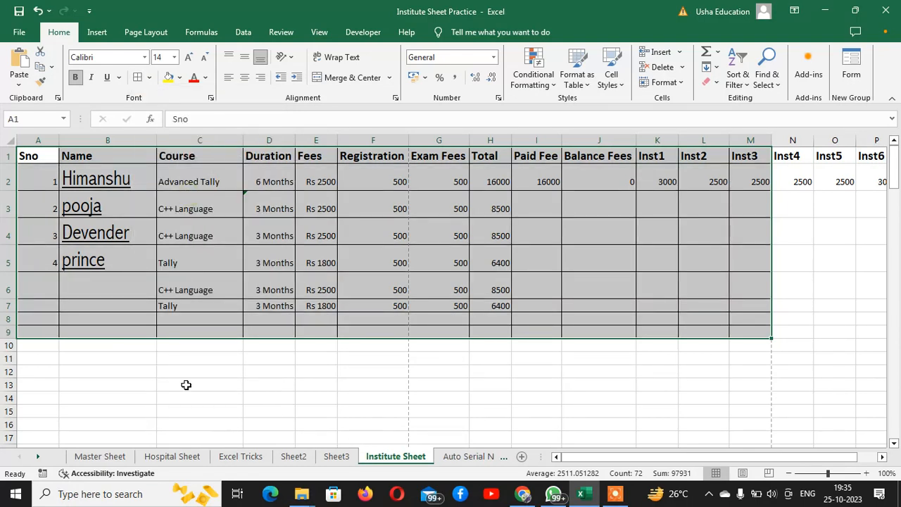
click(678, 384)
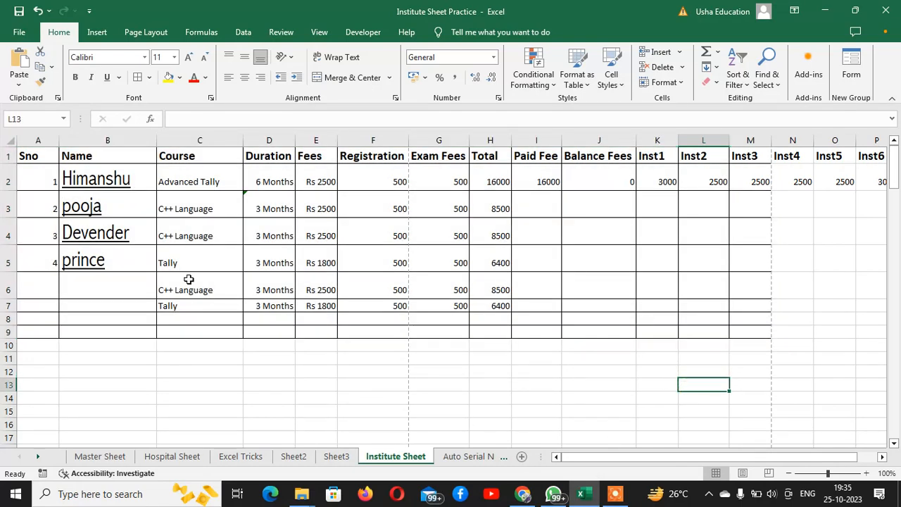
Check the bordered table in Print preview, then return to the worksheet.
click(19, 32)
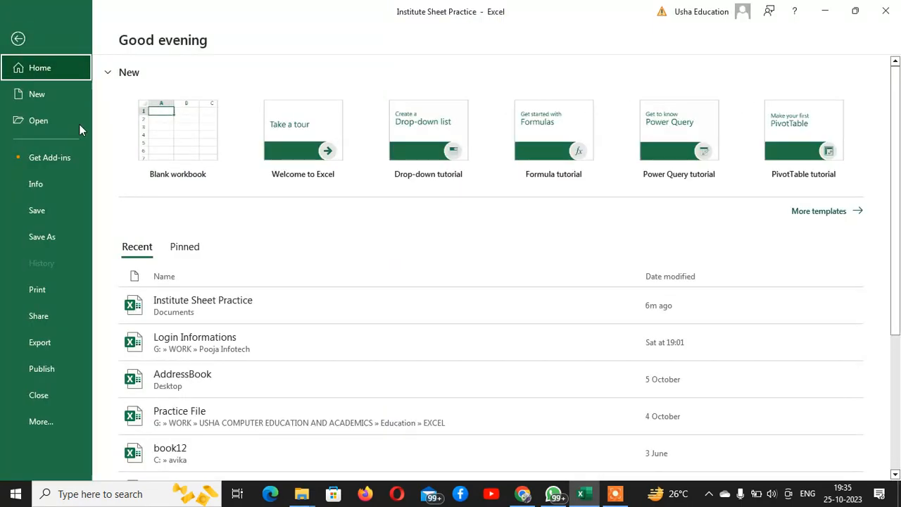
click(41, 293)
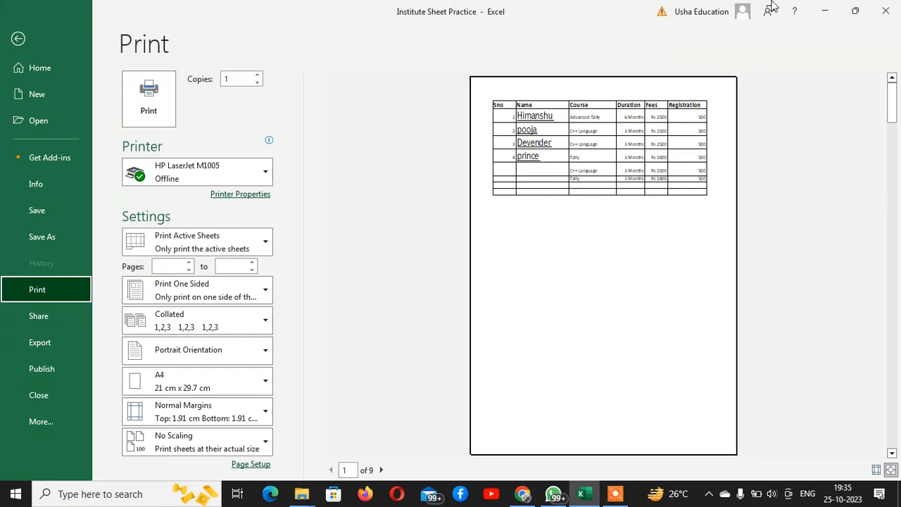
click(21, 41)
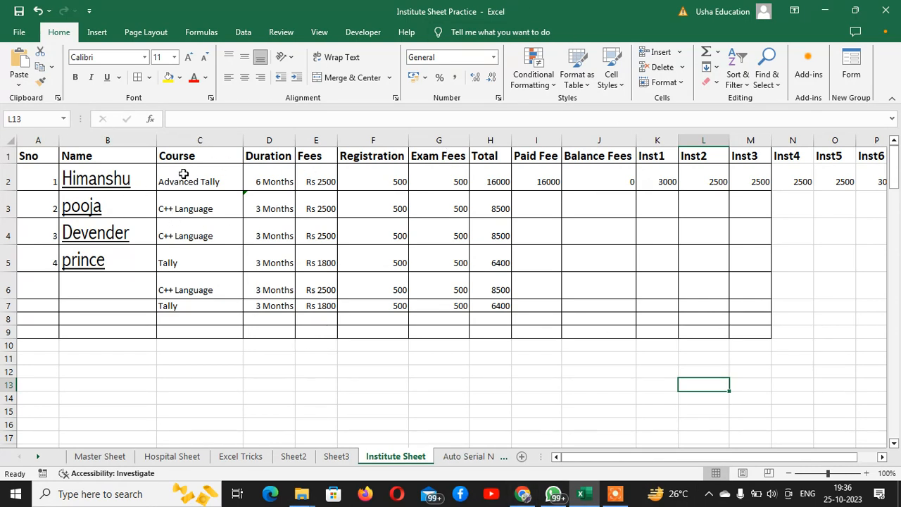
Fill the Course column cells C1:C9 with blue.
drag(195, 158, 189, 332)
drag(315, 155, 318, 334)
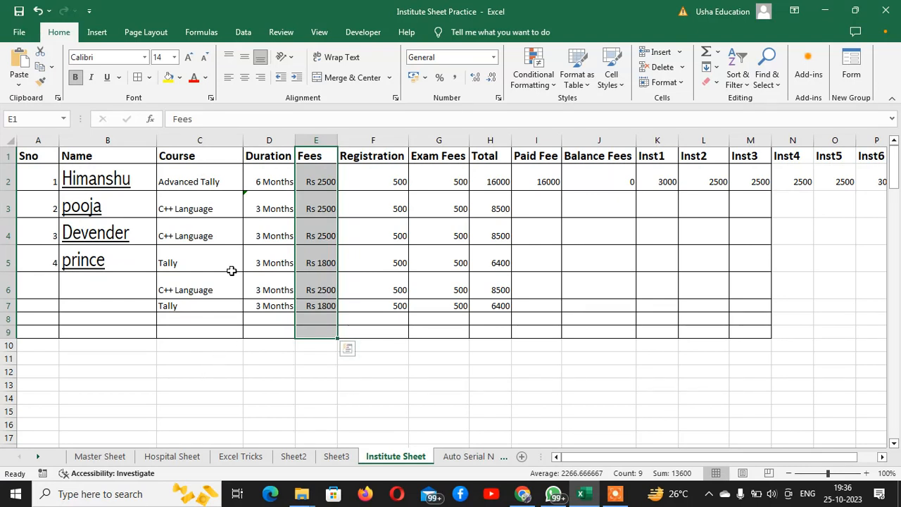
drag(193, 156, 197, 332)
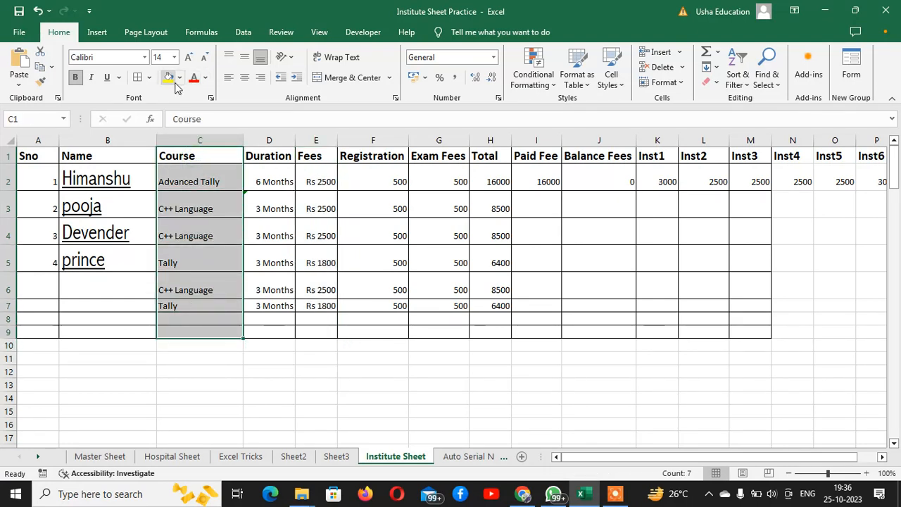
click(180, 79)
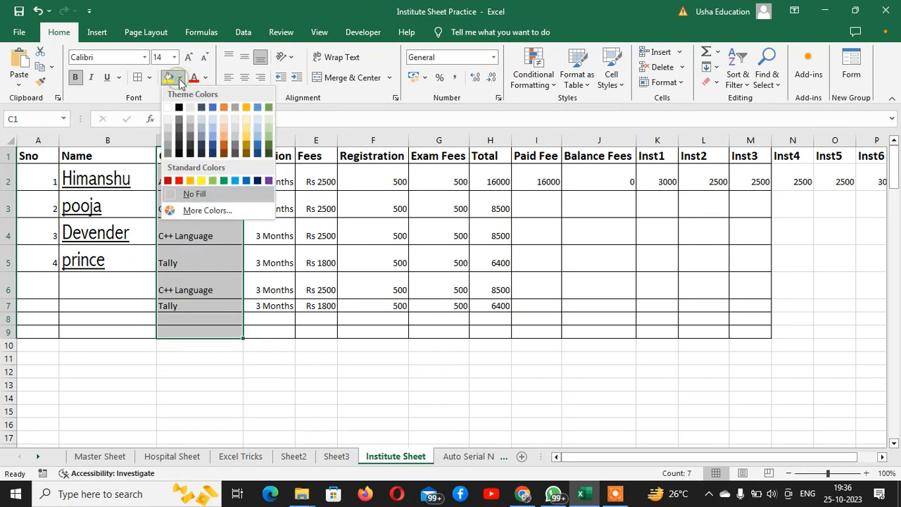
click(232, 180)
click(330, 263)
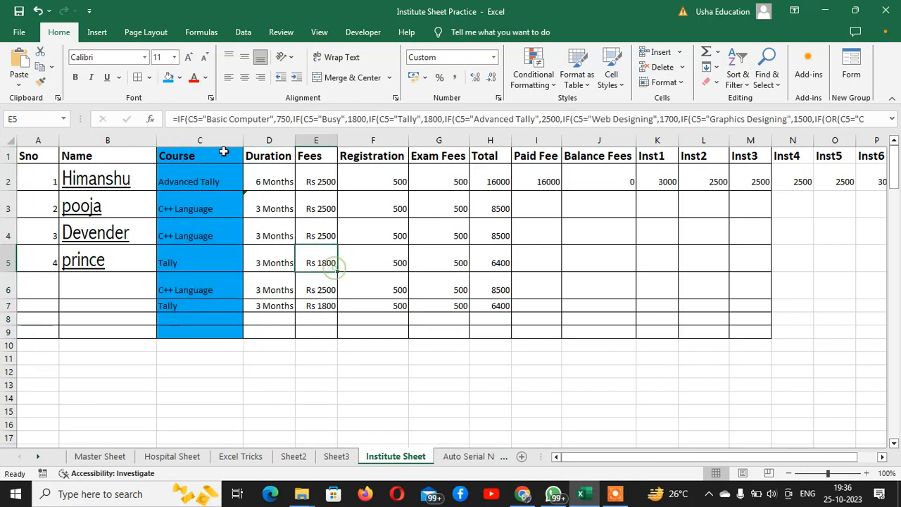
Fill the Registration column cells F1:F9 with dark gold.
drag(386, 156, 394, 337)
click(181, 78)
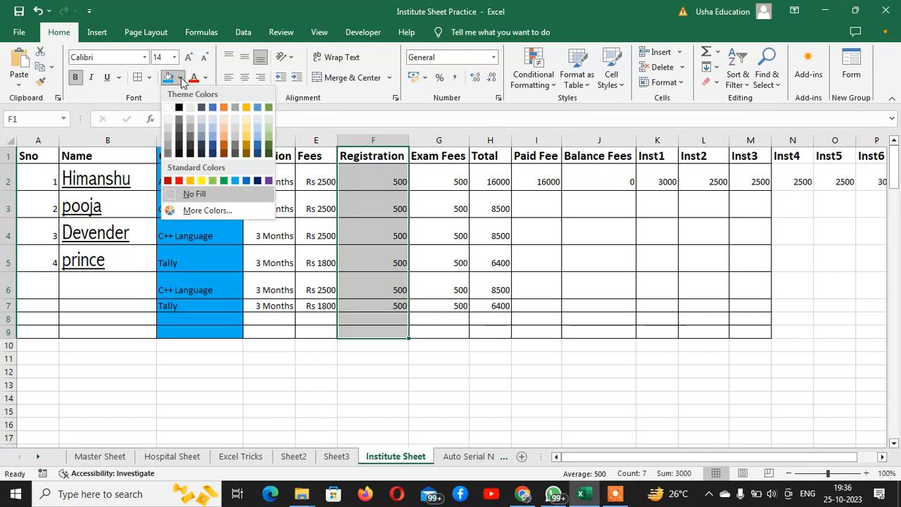
click(247, 135)
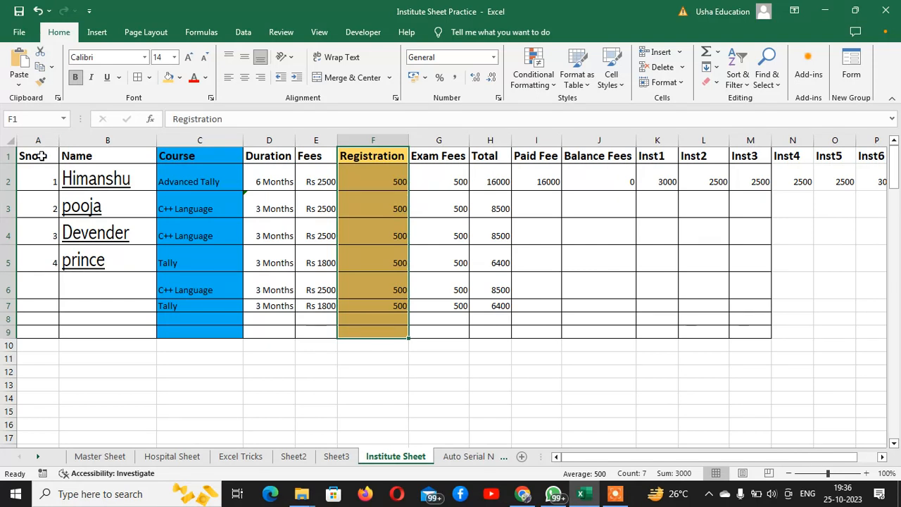
drag(47, 150, 742, 326)
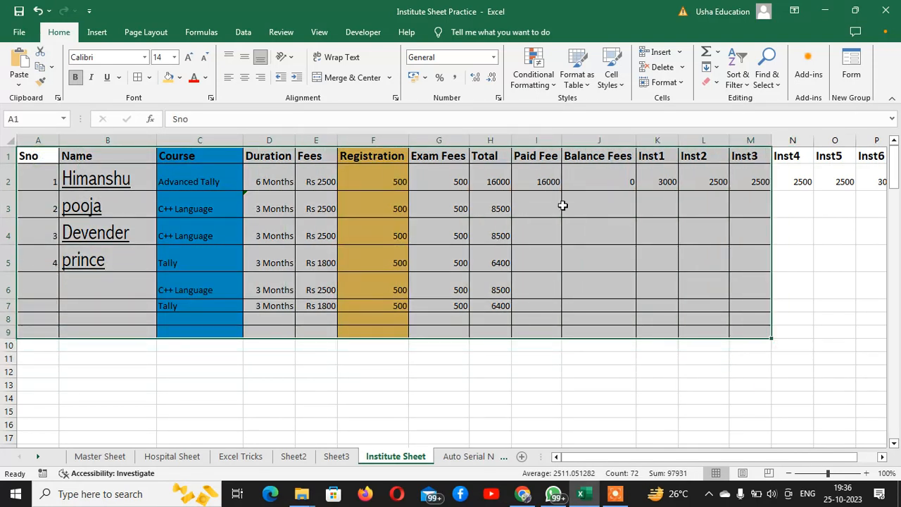
Colour all the table's text, Sno through Inst3, dark blue.
click(206, 80)
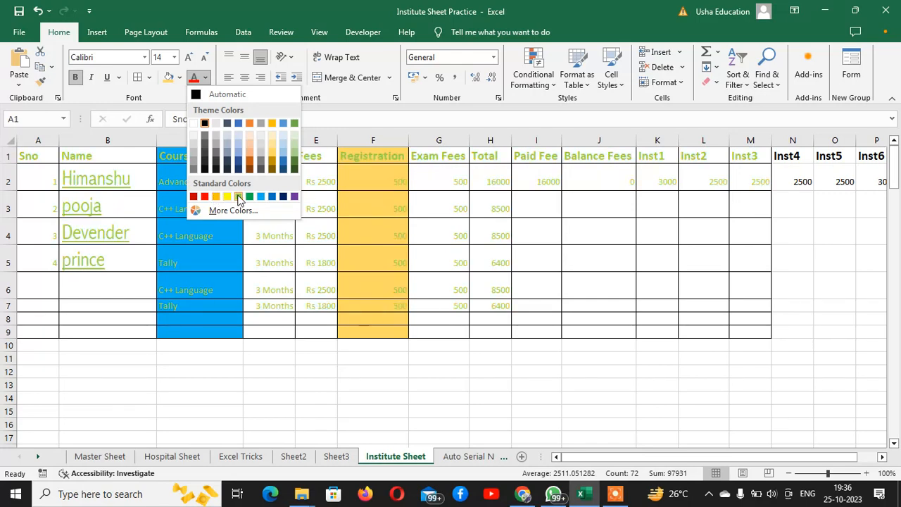
click(280, 196)
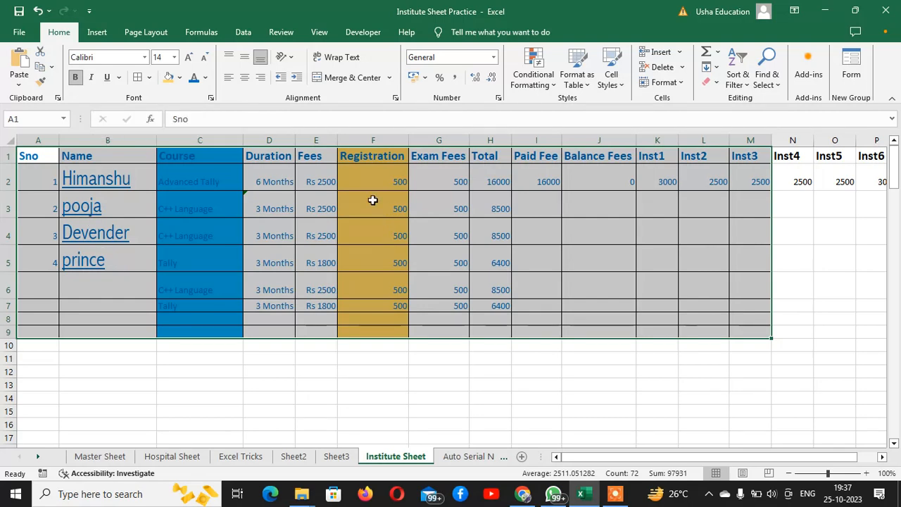
Apply a double underline to the Duration column cells D1:D9.
drag(280, 149, 271, 332)
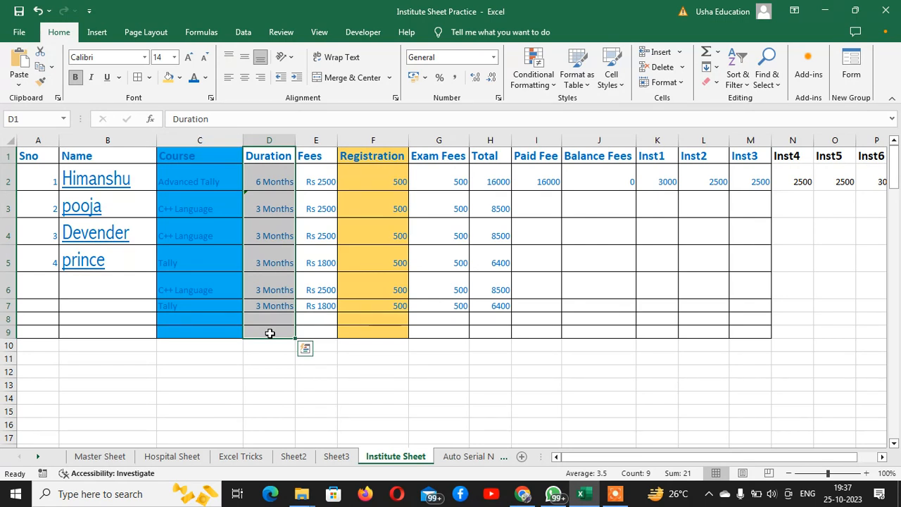
key(alt)
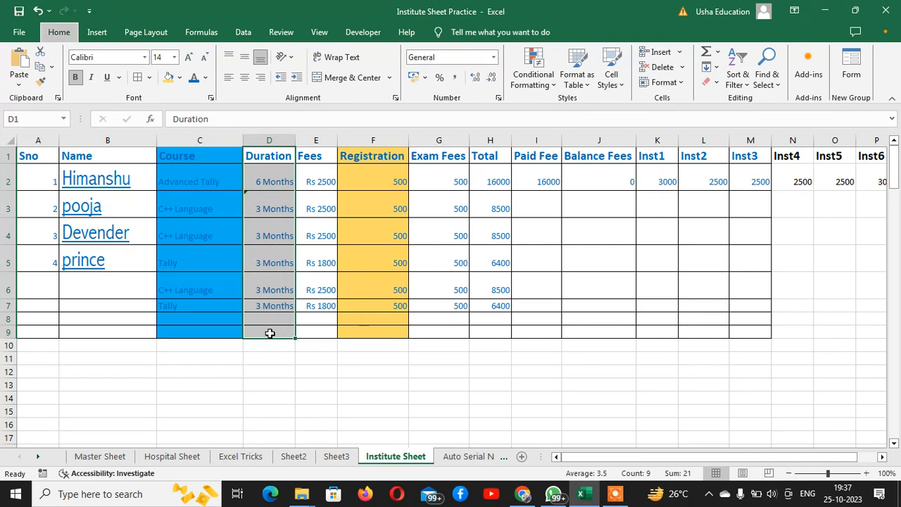
key(h)
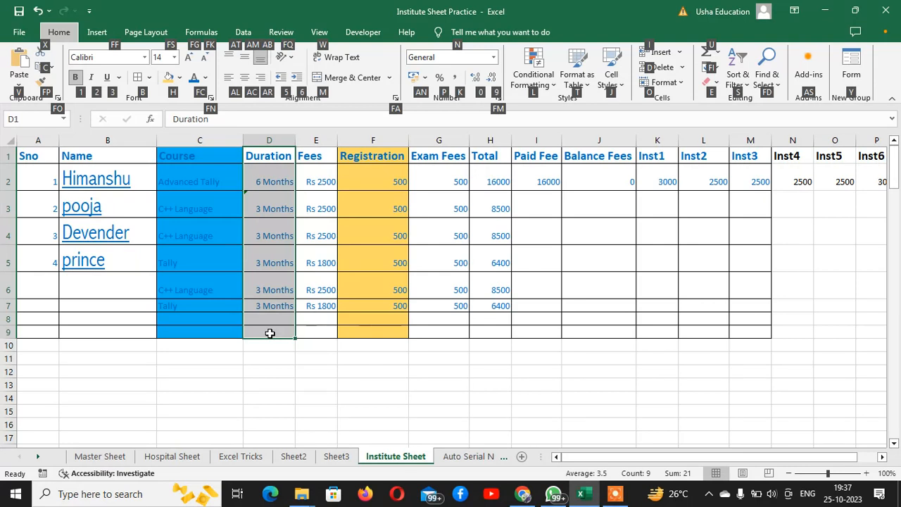
key(3)
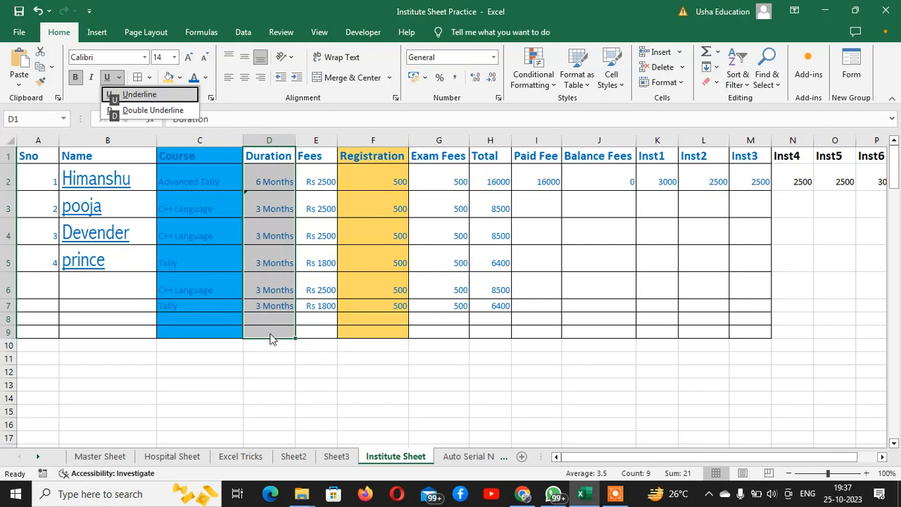
key(d)
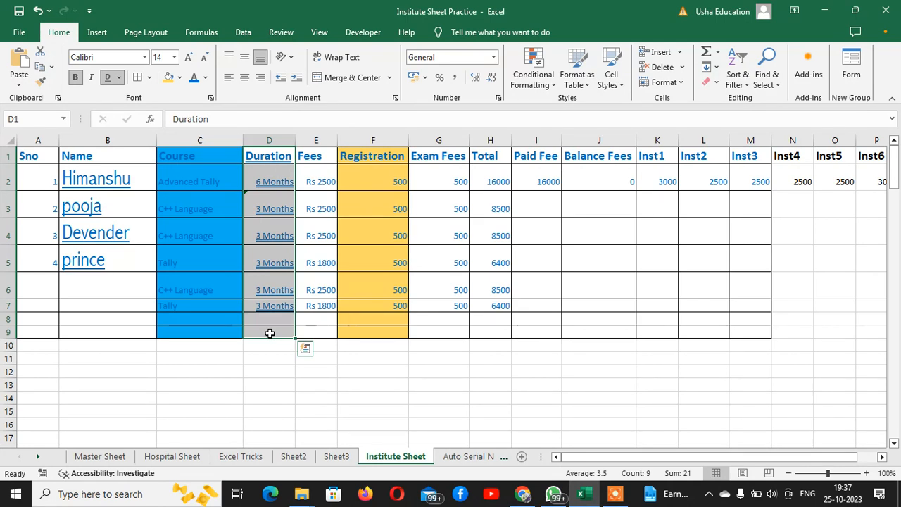
key(Right)
Underline the Total column H1:H9 with Alt, H, 3, U, then turn underline and bold off.
key(Right)
key(Right)
key(Right)
key(Right)
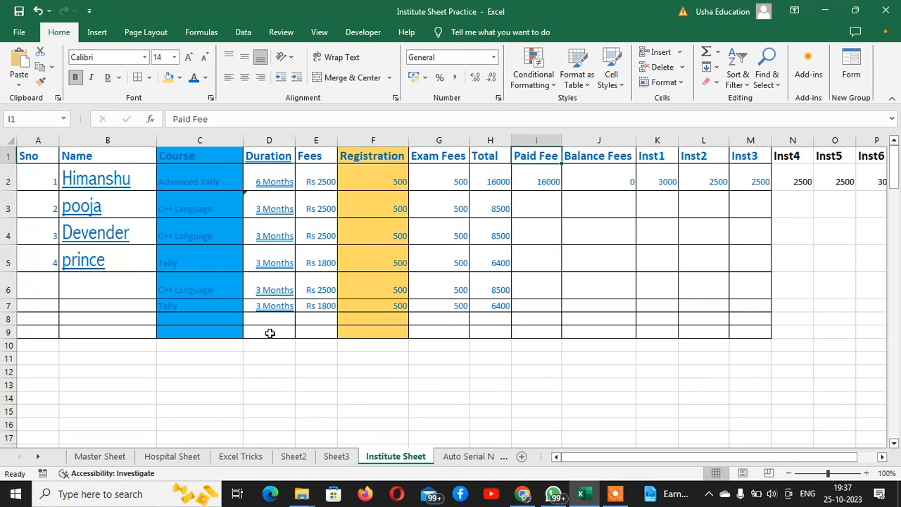
key(Left)
key(Left)
key(Right)
key(shift+Down)
key(shift+Down)
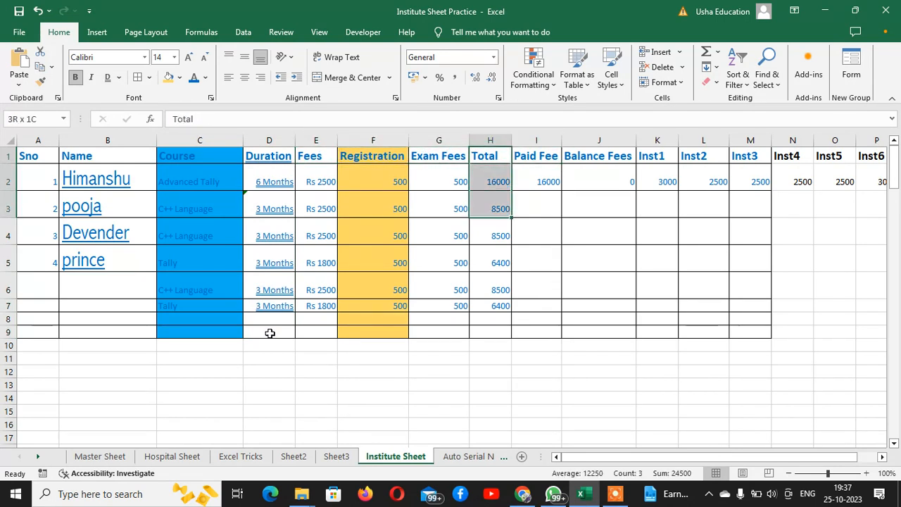
key(shift+Down)
key(shift+Down)
key(shift+Down)
key(shift+Down)
key(shift+Down)
key(shift+Down)
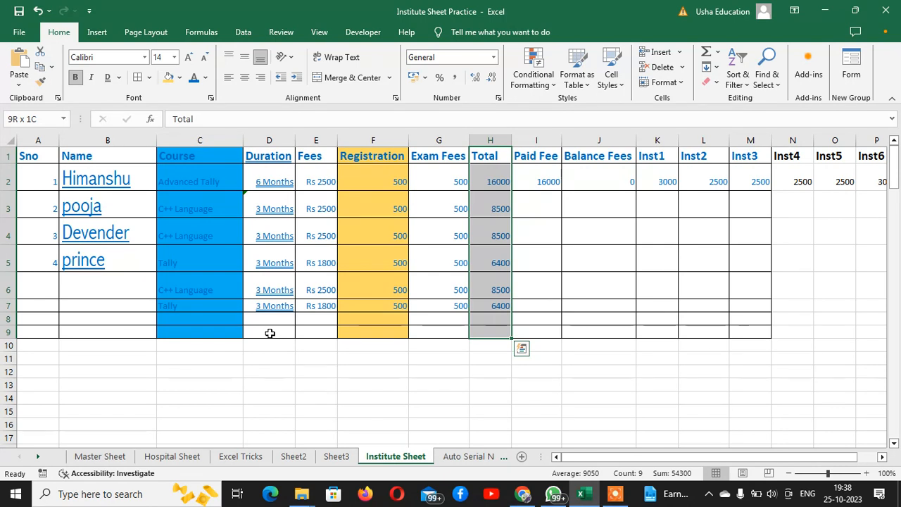
key(alt)
key(h)
key(3)
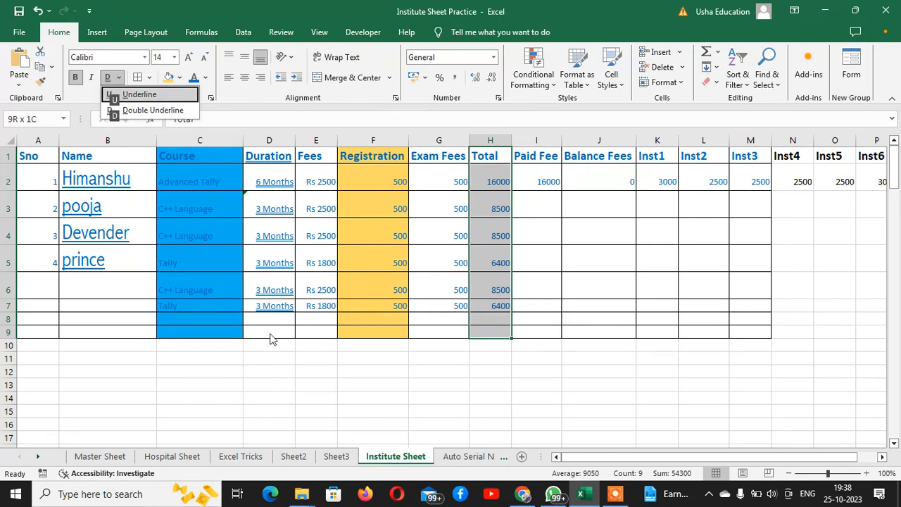
key(u)
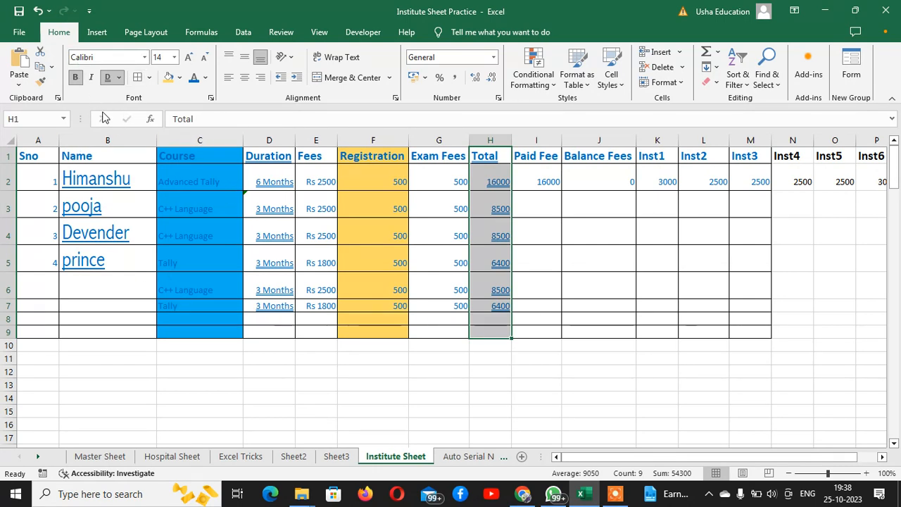
click(107, 78)
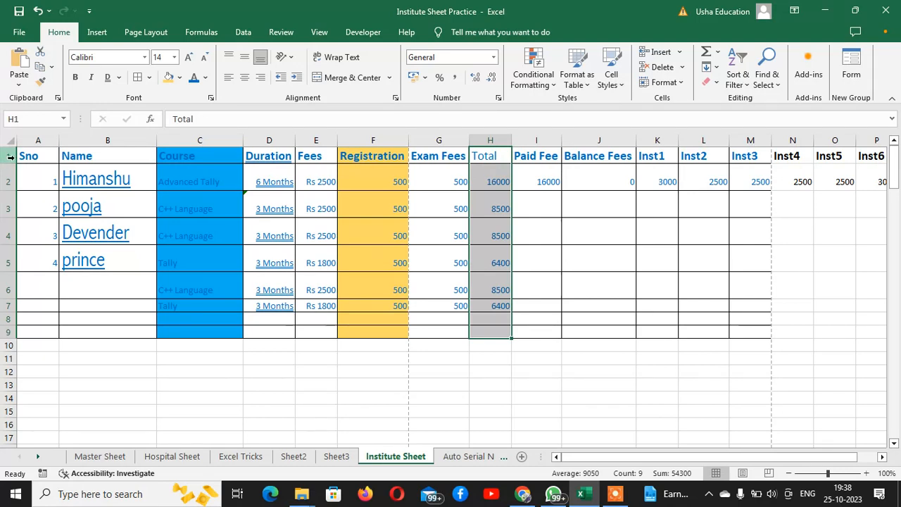
Make rows 1 through 11 much taller.
drag(10, 157, 9, 360)
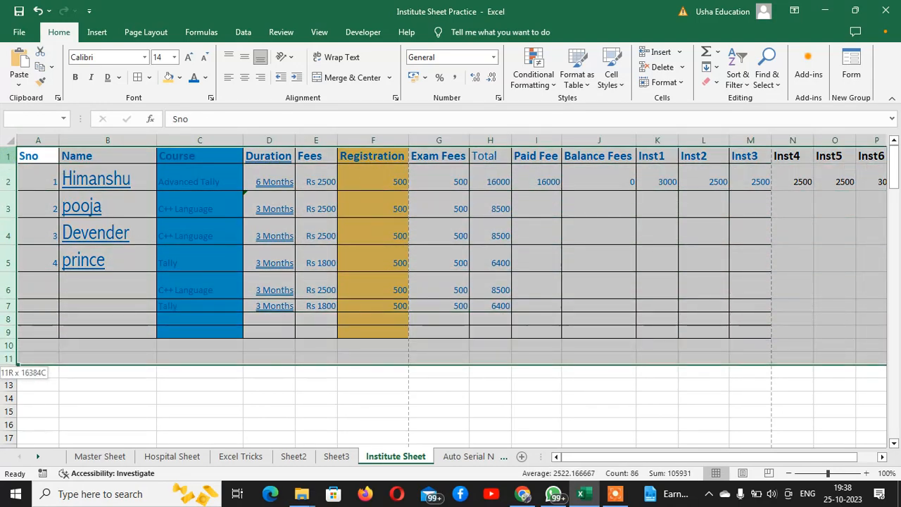
drag(7, 298, 10, 346)
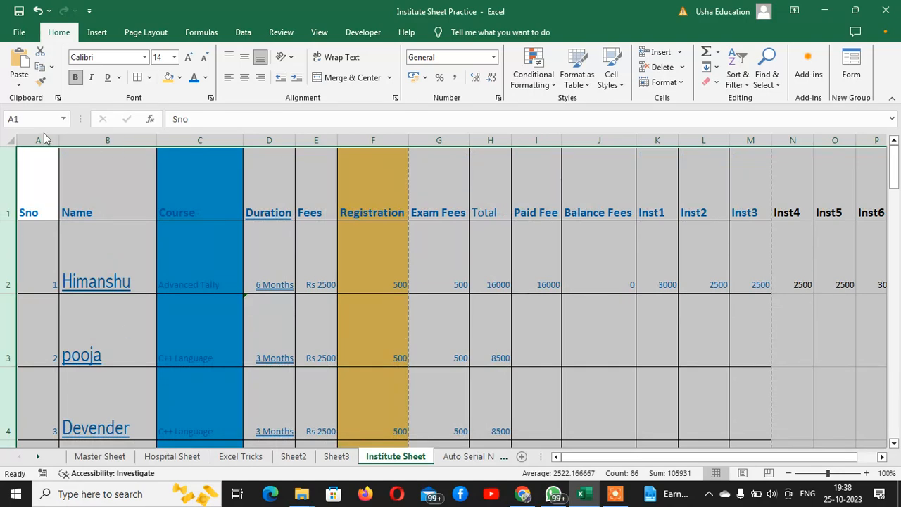
click(79, 200)
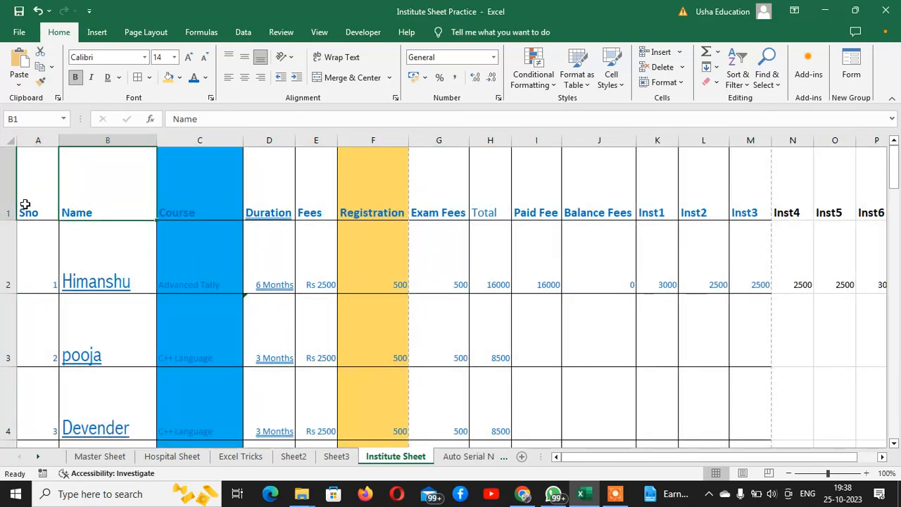
Try top, middle and bottom alignment on A1:M7, ending bottom-aligned and left-aligned.
drag(24, 205, 747, 334)
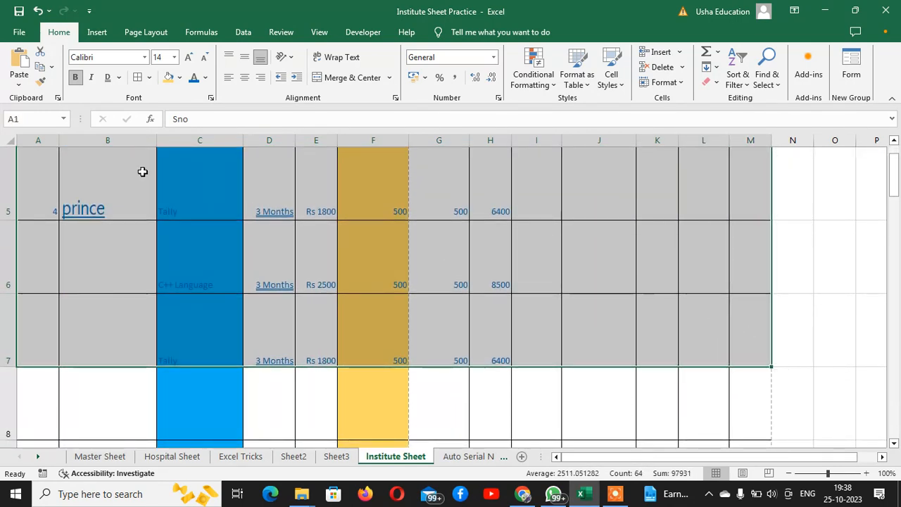
scroll(162, 170, up, 2)
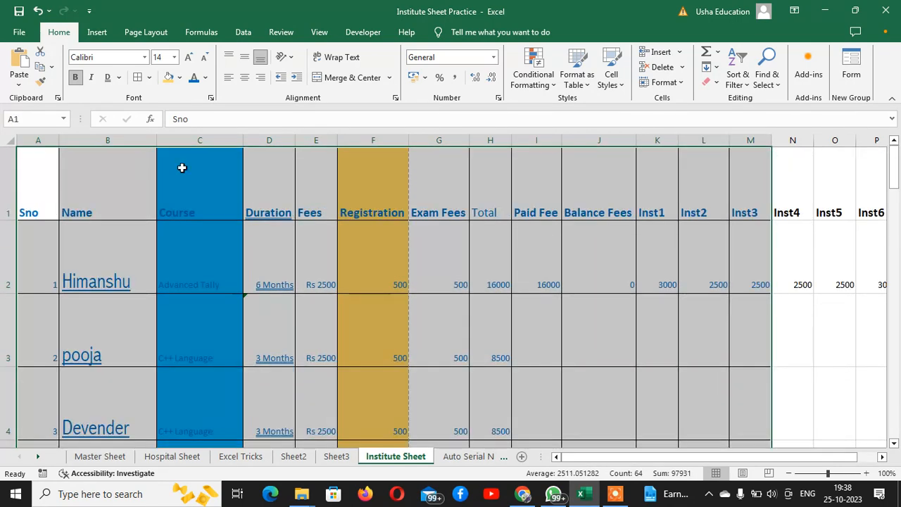
click(228, 56)
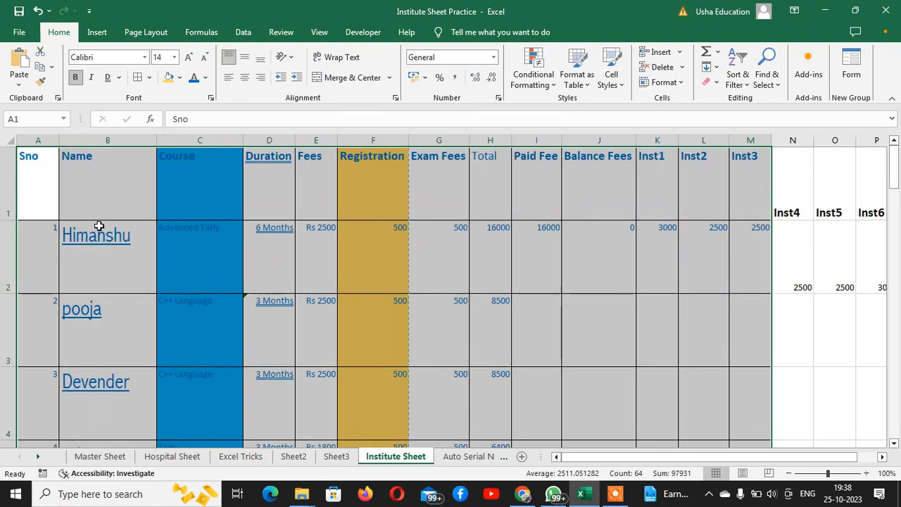
click(244, 58)
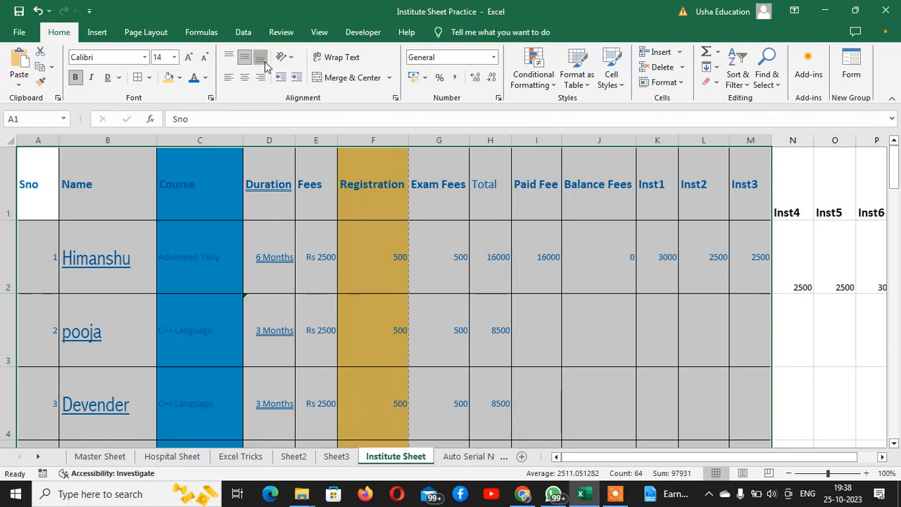
click(263, 61)
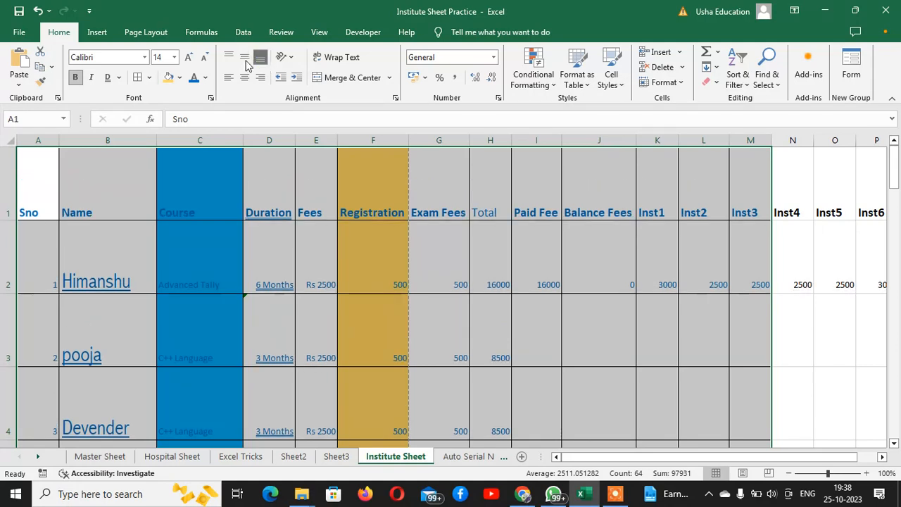
click(245, 58)
click(228, 61)
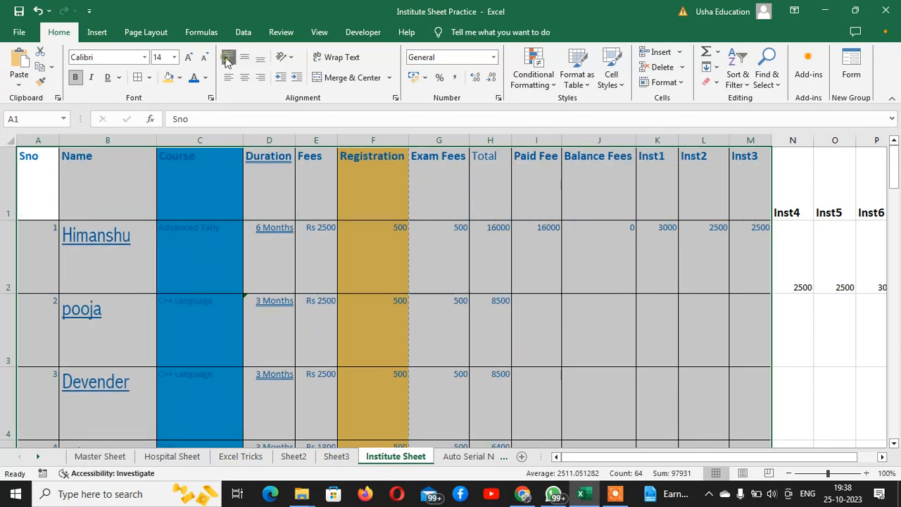
click(245, 59)
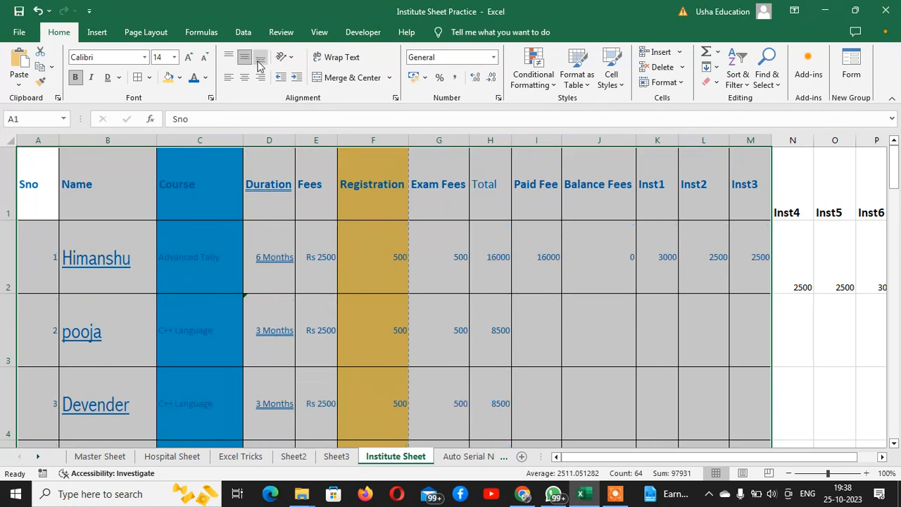
click(260, 59)
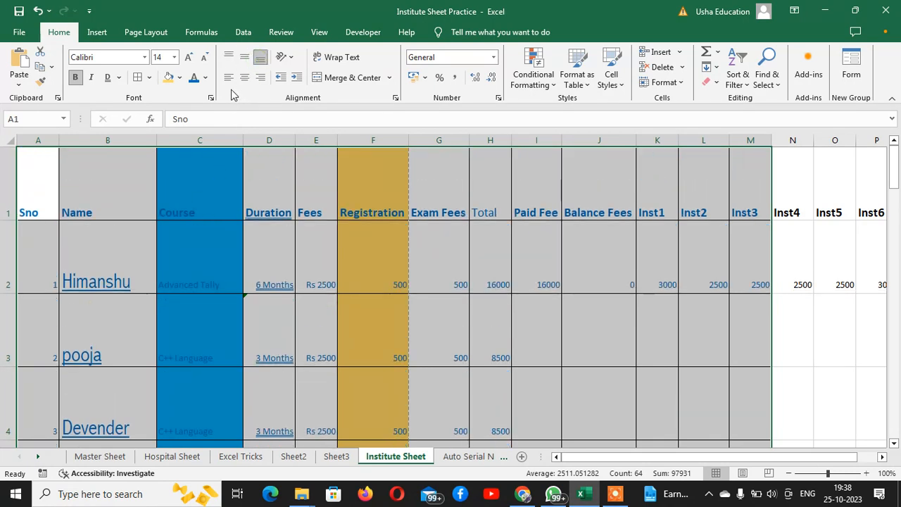
click(229, 77)
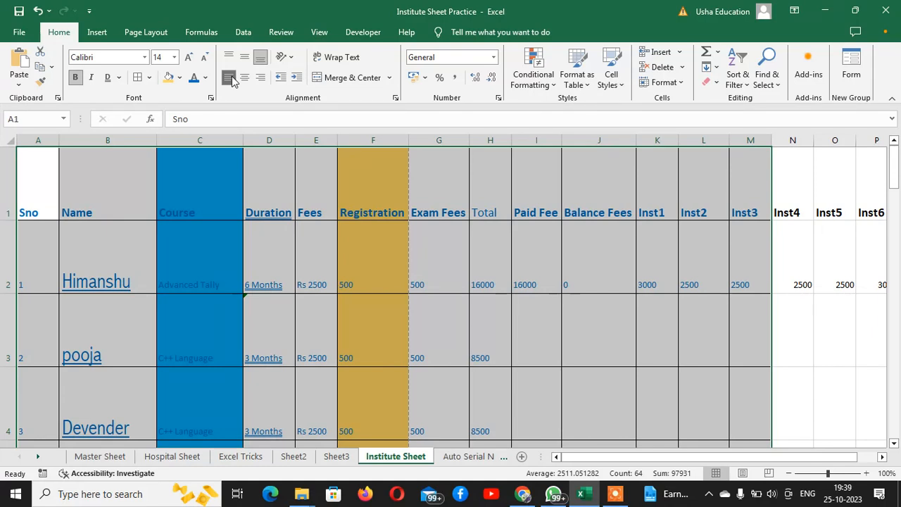
Centre and then right-align the table's contents, then bring up Create Table with Ctrl+T.
click(244, 77)
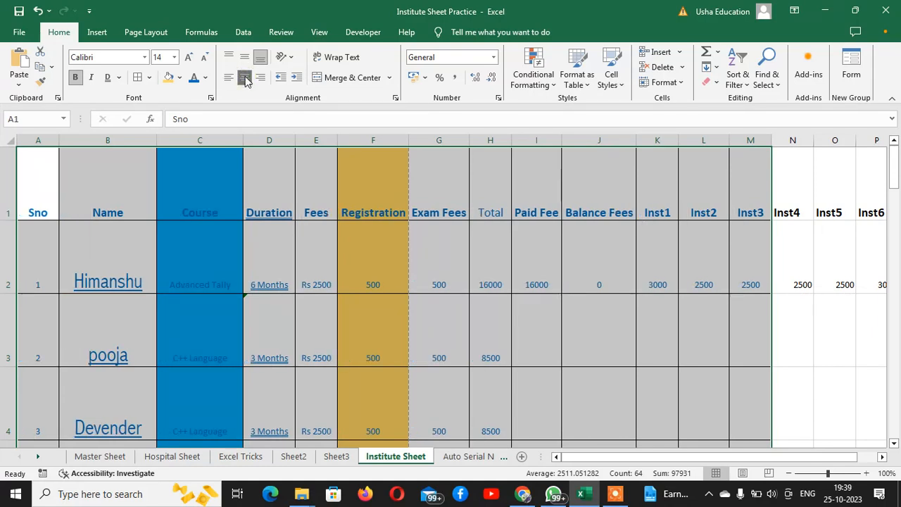
click(259, 77)
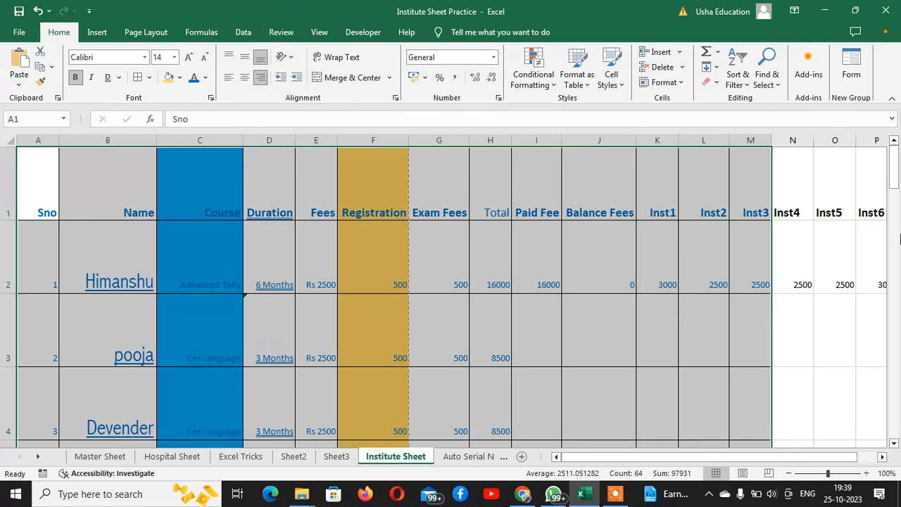
key(ctrl+t)
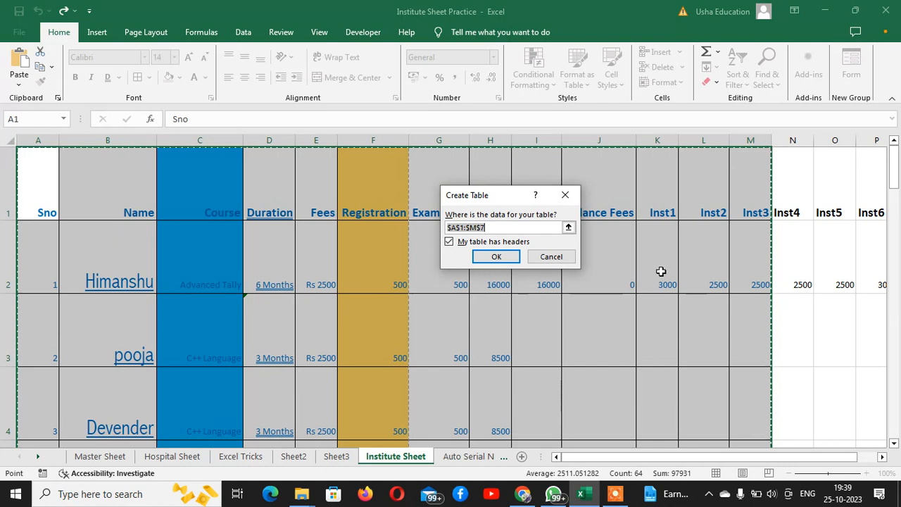
Cancel Create Table, then left-align and top-align the table with Alt, H, A, L and Alt, H, A, T.
click(552, 257)
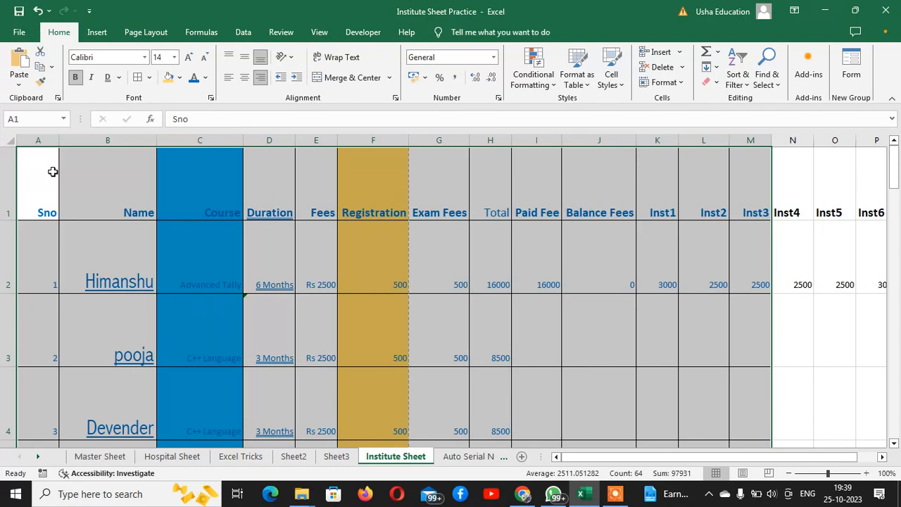
key(alt)
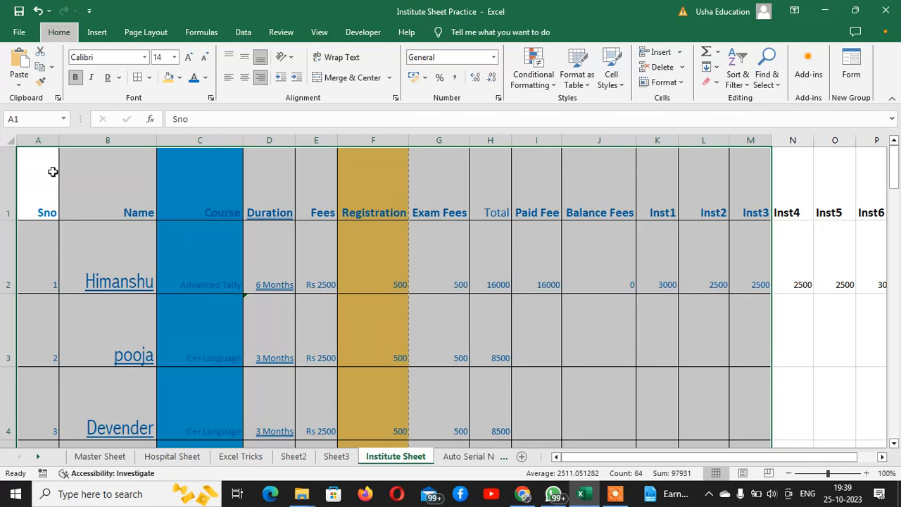
key(h)
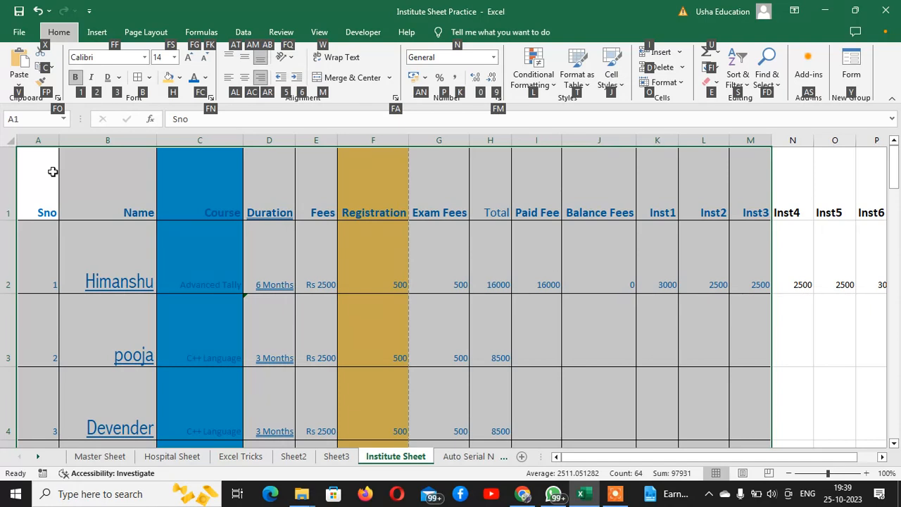
key(a)
key(l)
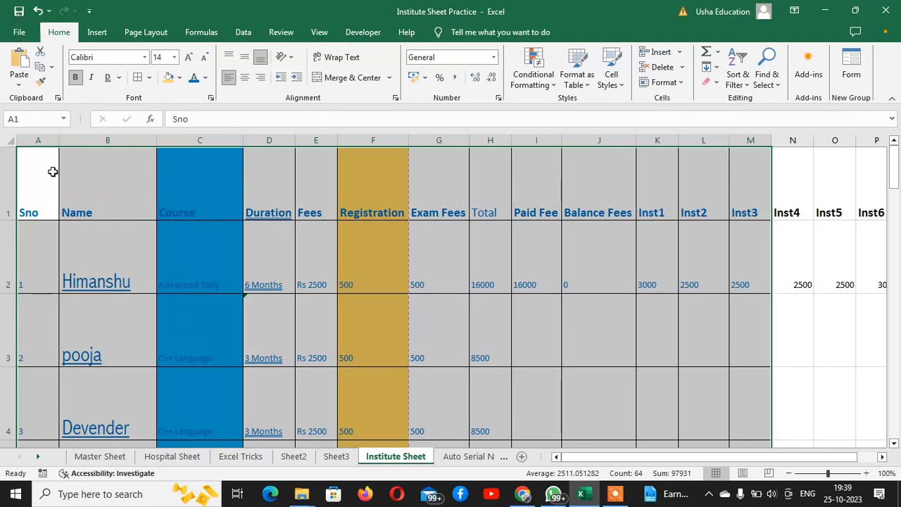
key(alt+h)
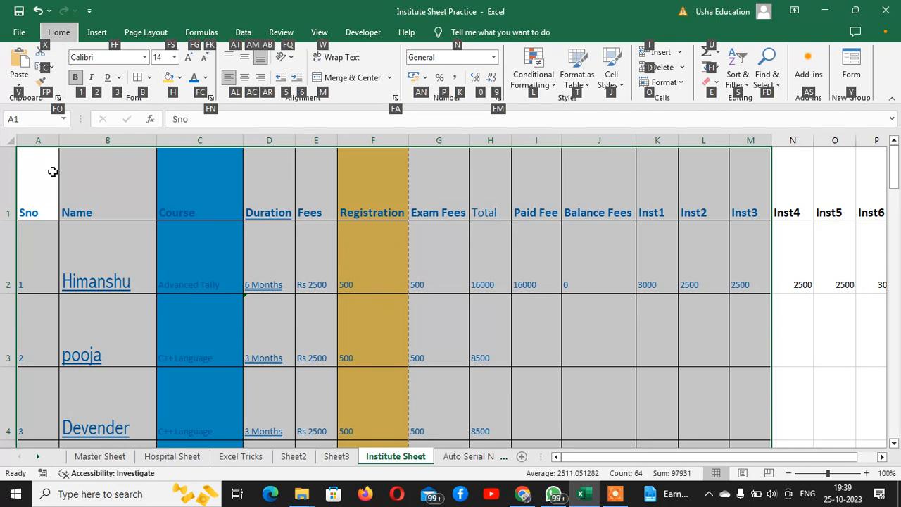
key(a)
key(t)
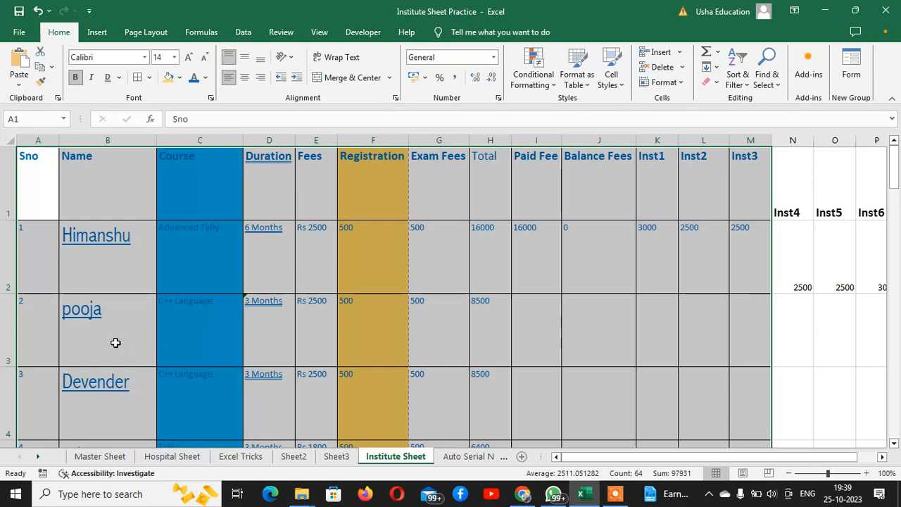
Select the Name cells B1:B6 and angle them counterclockwise, then clockwise.
drag(97, 176, 167, 148)
scroll(156, 157, up, 3)
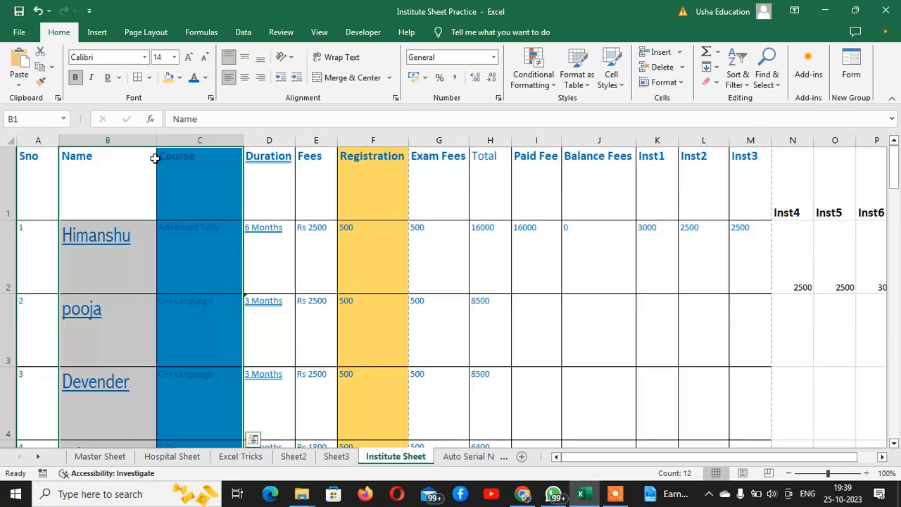
drag(84, 192, 128, 223)
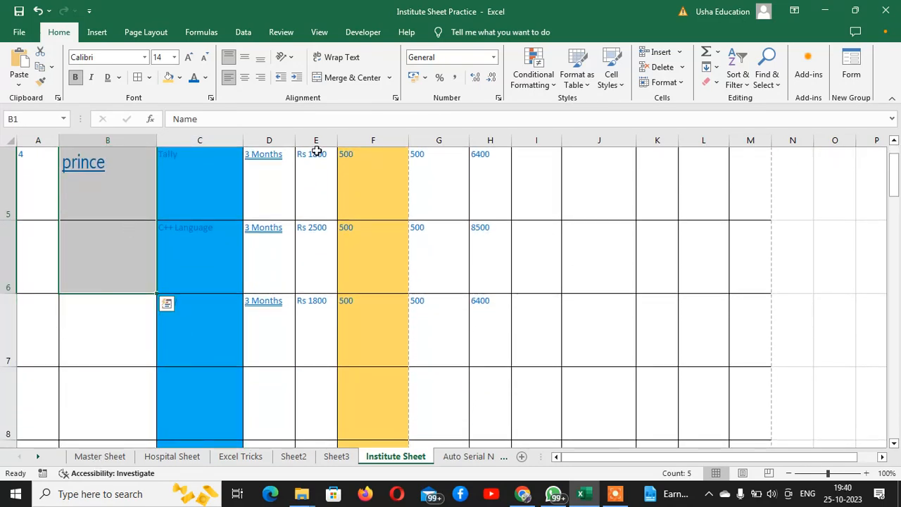
click(292, 58)
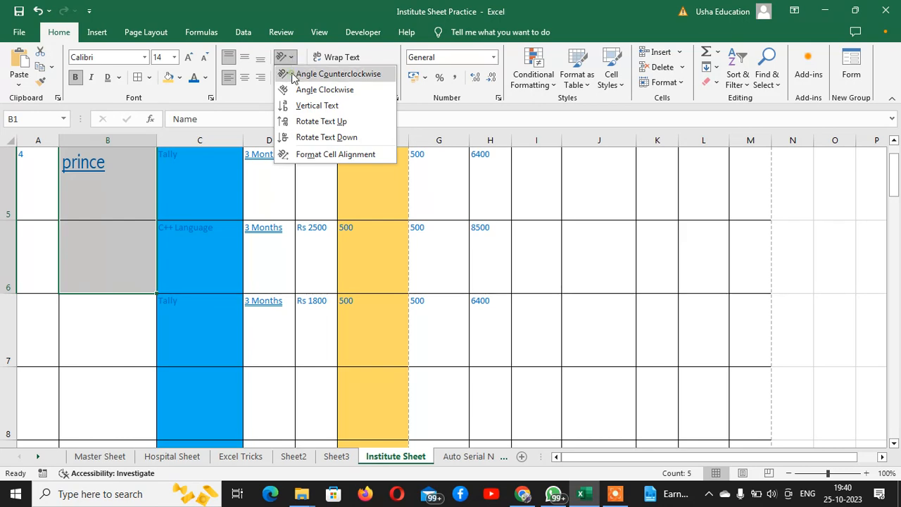
click(299, 74)
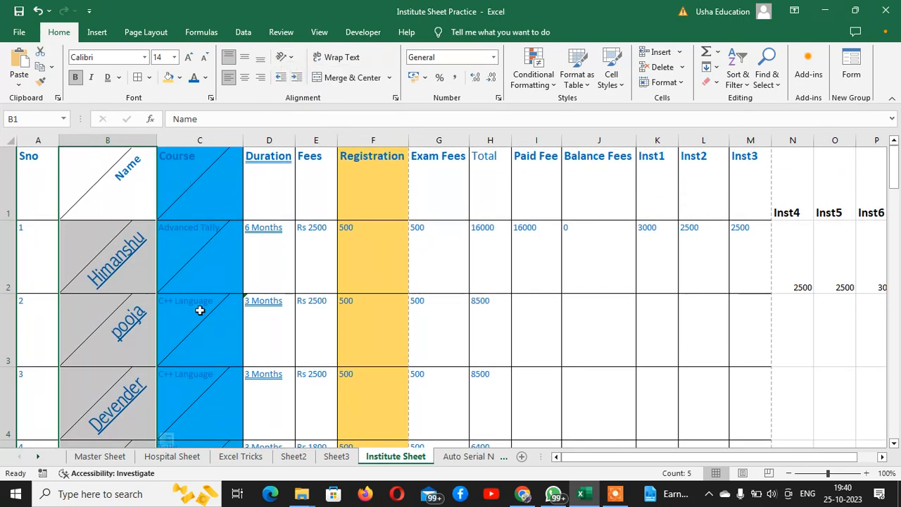
click(286, 57)
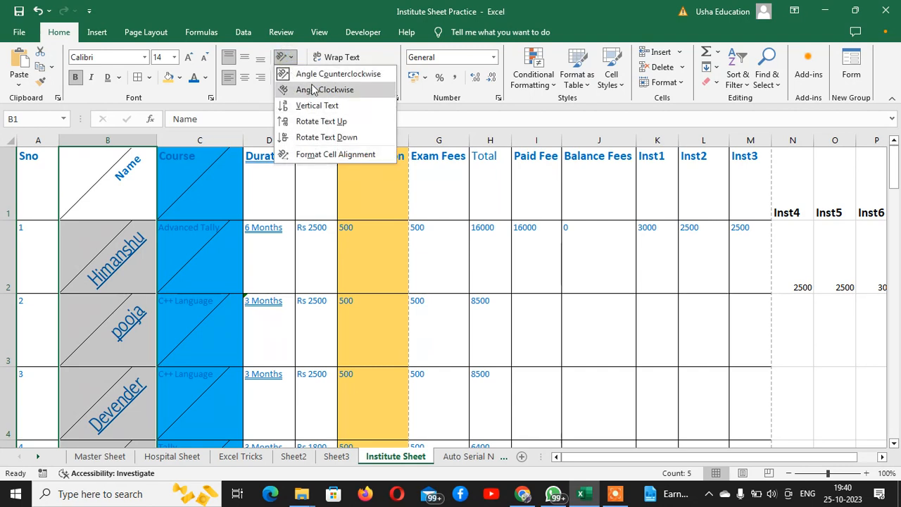
click(314, 95)
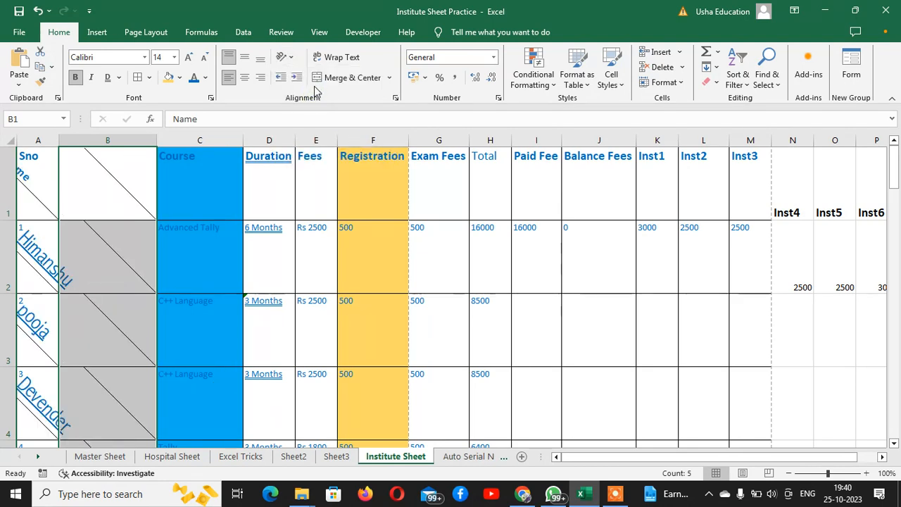
Apply Vertical Text, Rotate Text Up, then Rotate Text Down to the names.
click(291, 58)
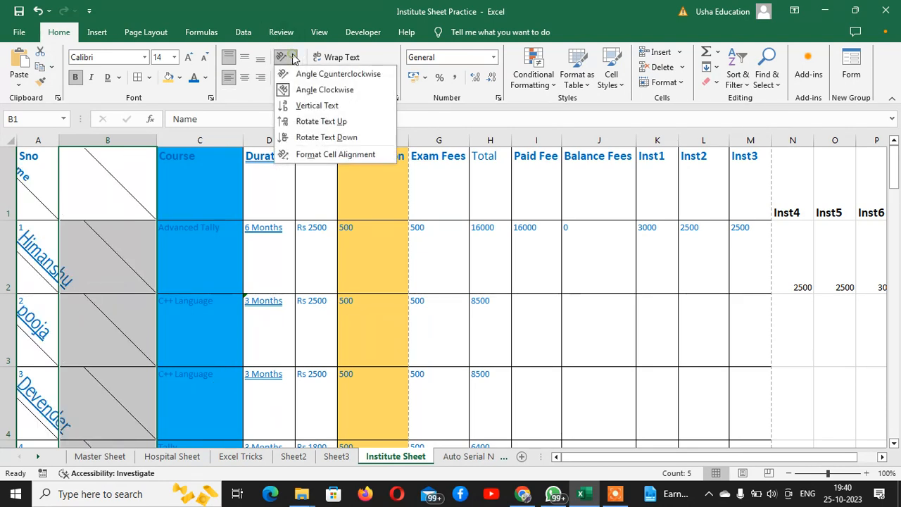
click(316, 105)
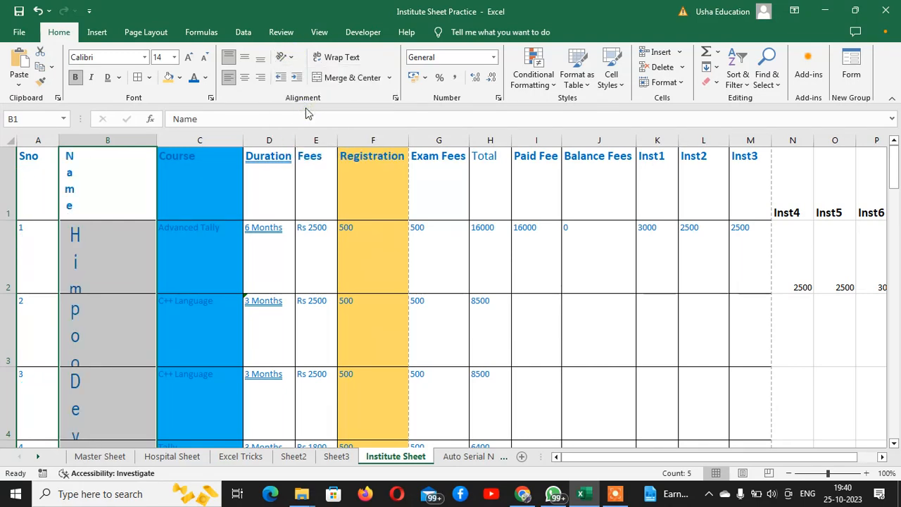
click(290, 57)
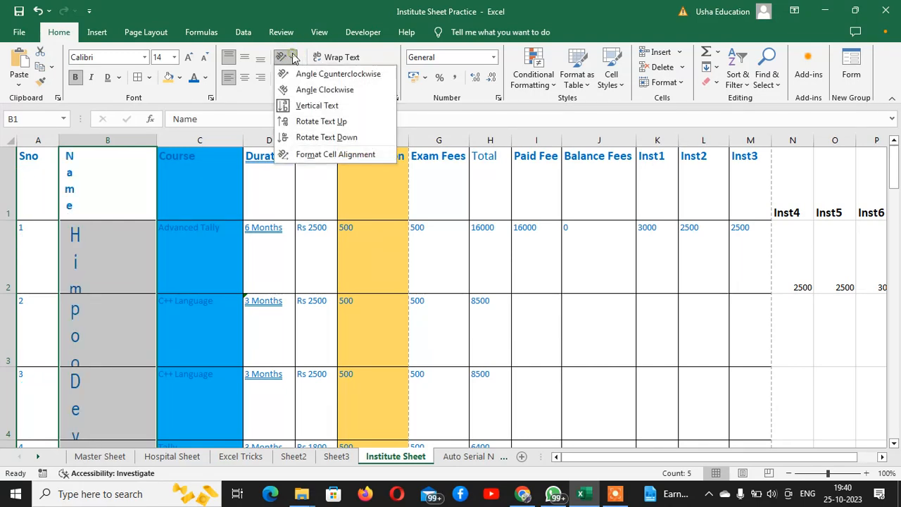
click(314, 121)
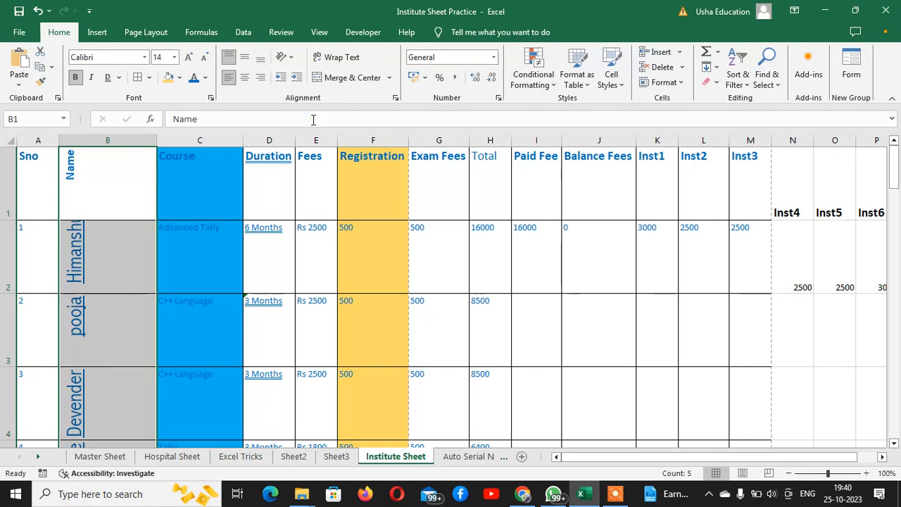
click(287, 57)
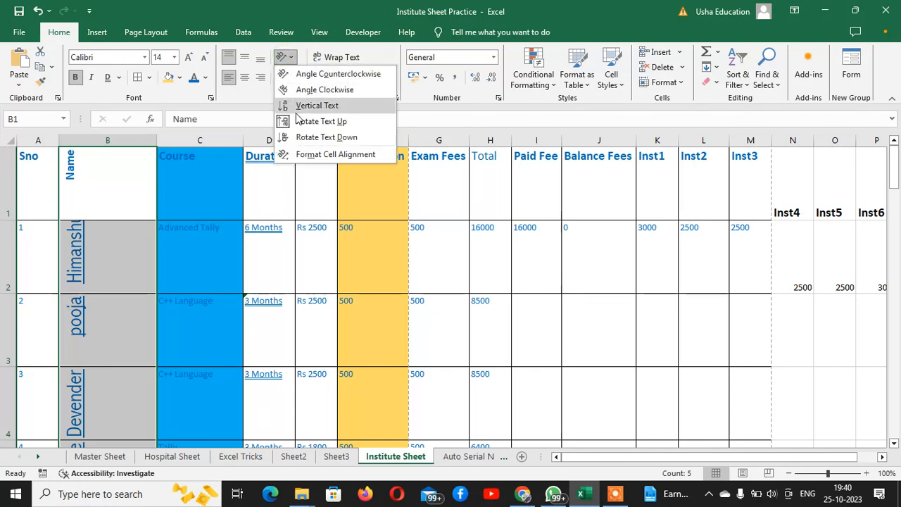
click(304, 137)
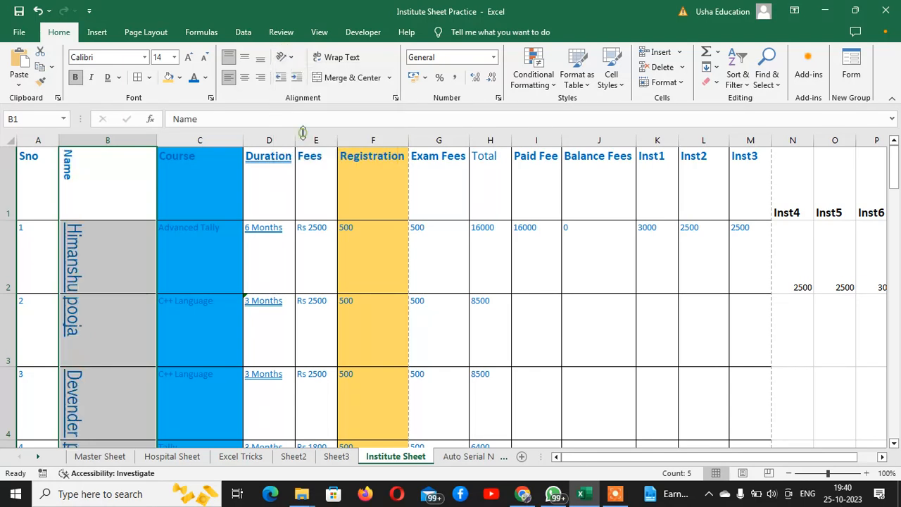
click(287, 57)
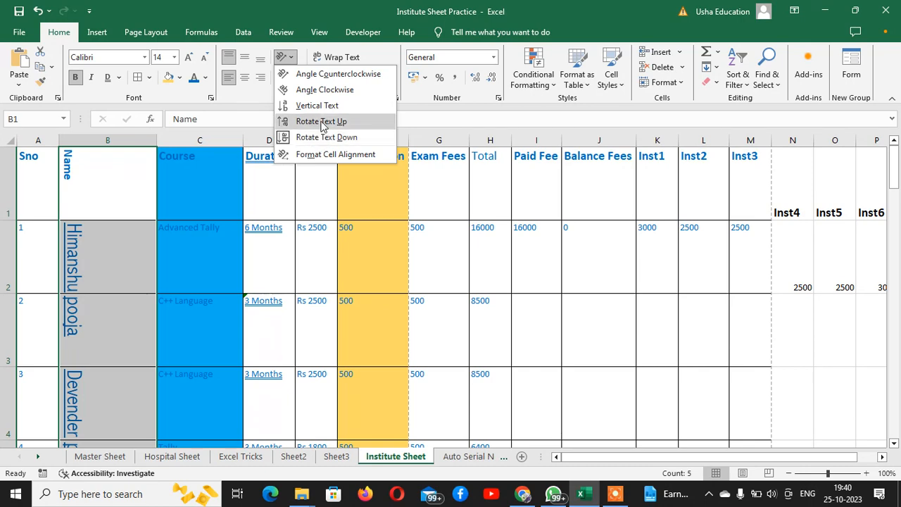
Set the Name column orientation to 0 degrees in the Format Cells alignment settings.
click(316, 159)
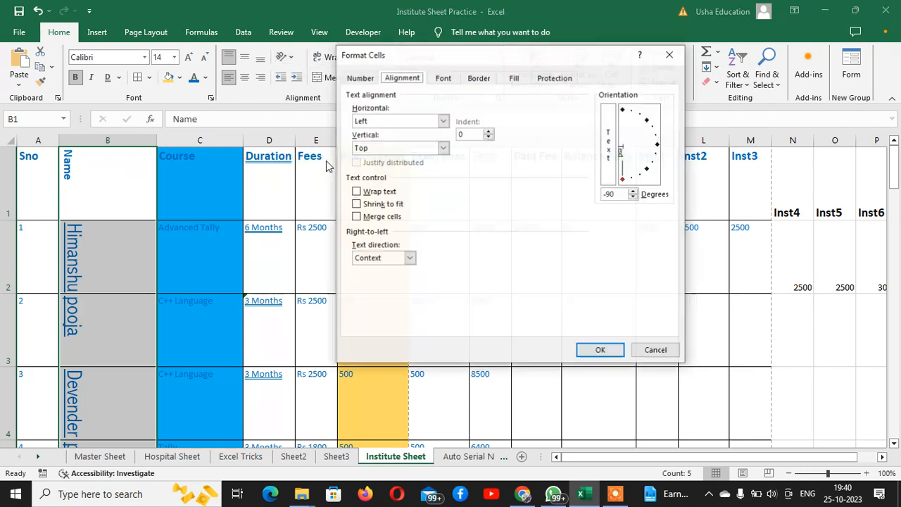
click(622, 178)
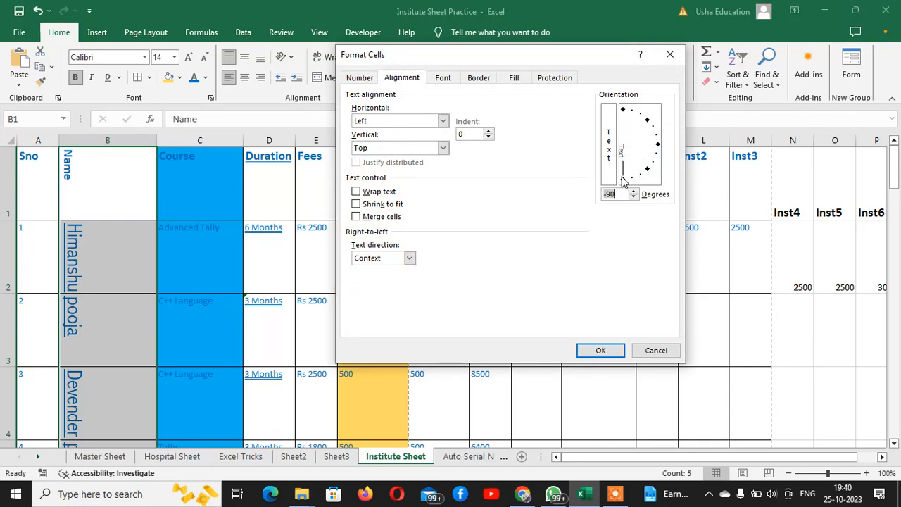
drag(622, 178, 658, 151)
click(619, 349)
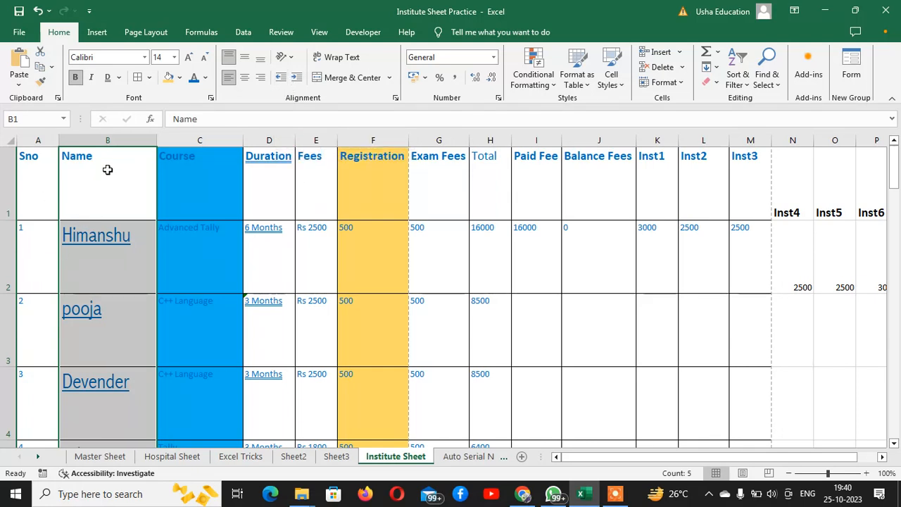
Centre then left-align column B's names, indent them two steps, then decrease indent twice.
click(244, 78)
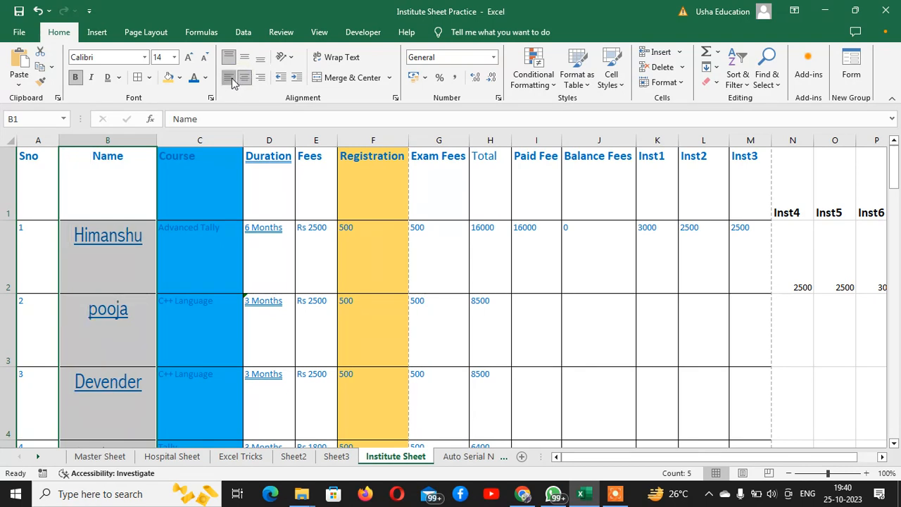
click(229, 77)
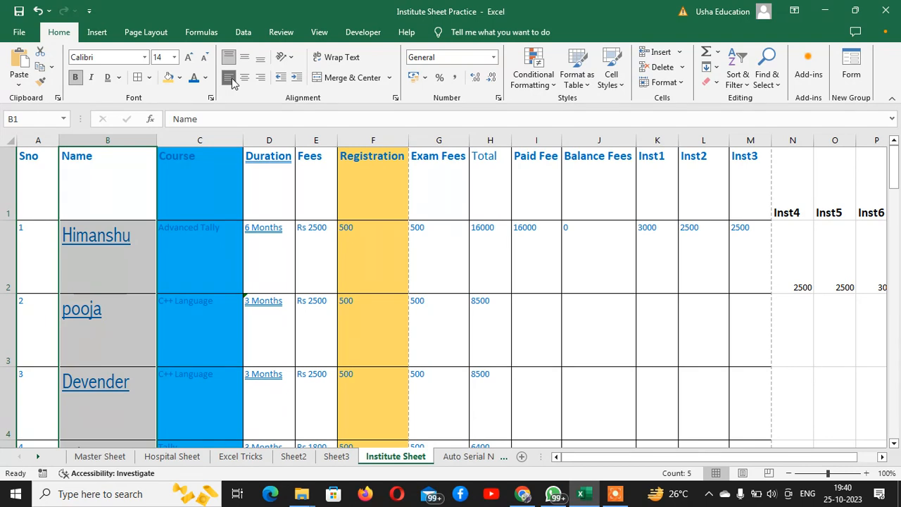
click(297, 79)
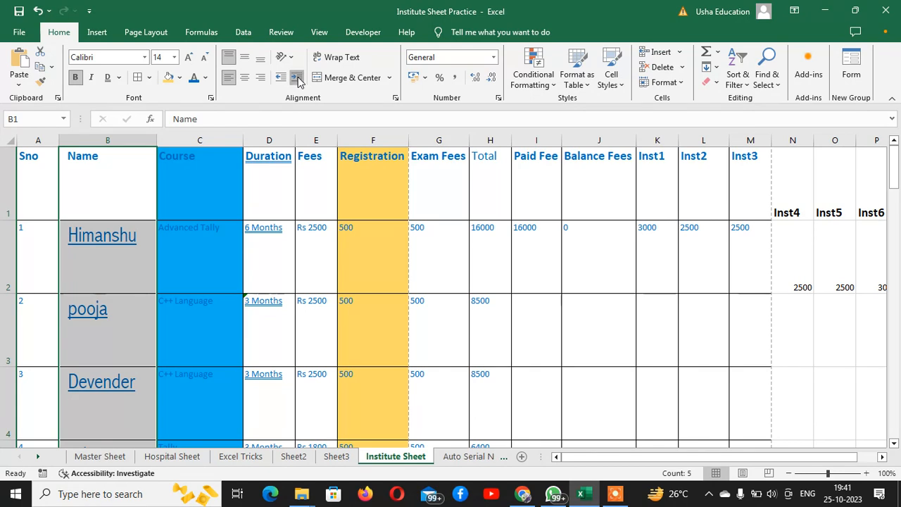
click(297, 79)
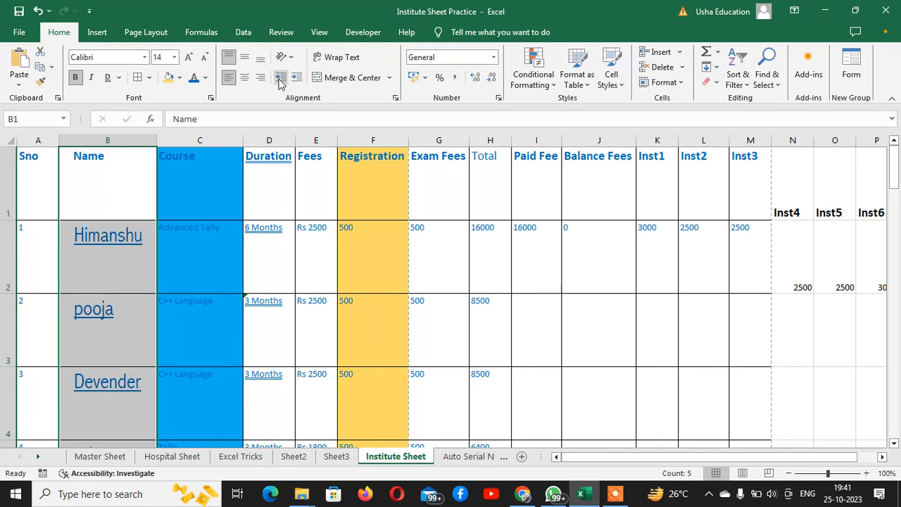
click(281, 78)
click(280, 78)
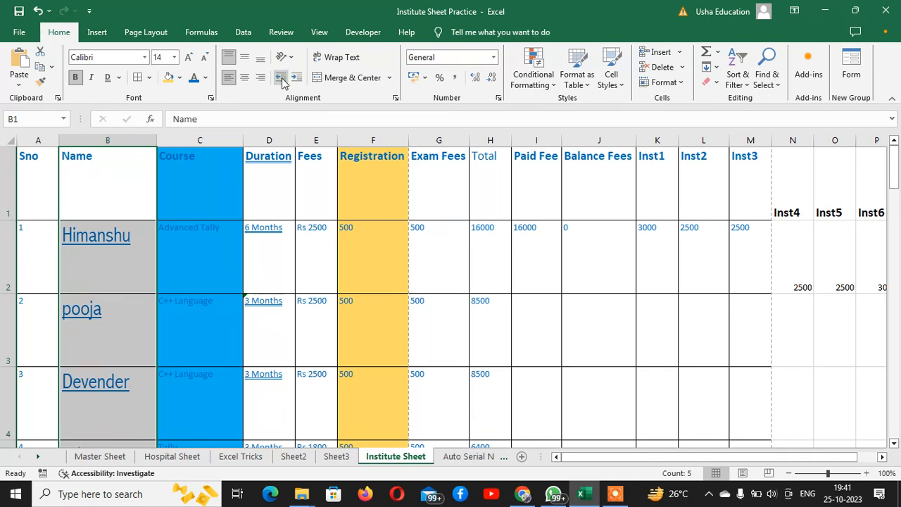
scroll(721, 409, down, 5)
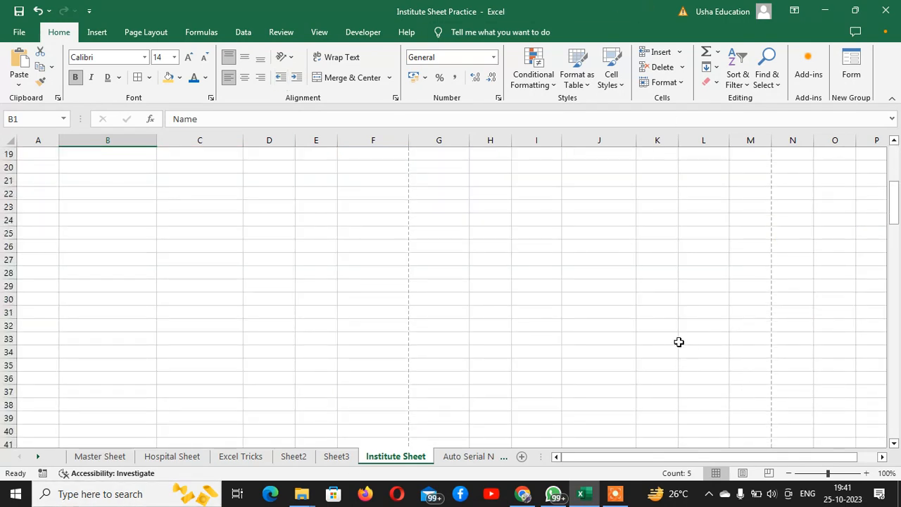
scroll(677, 342, up, 5)
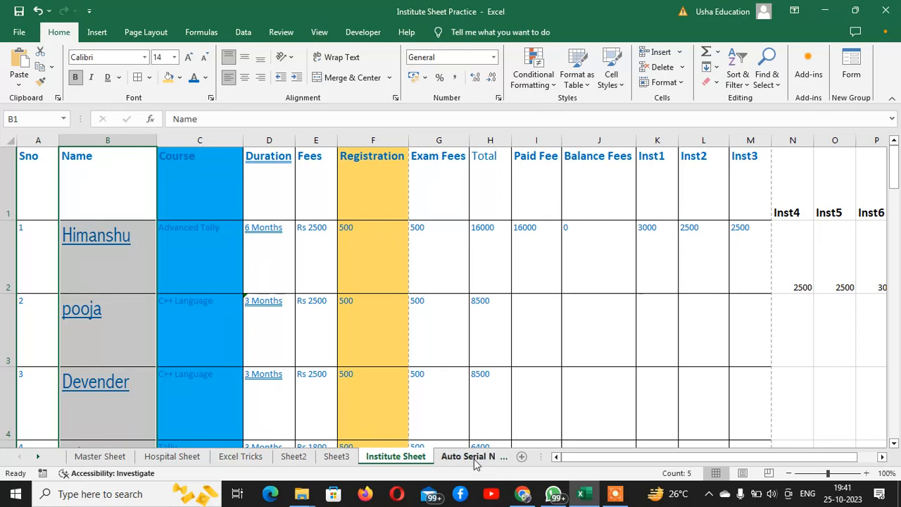
click(660, 494)
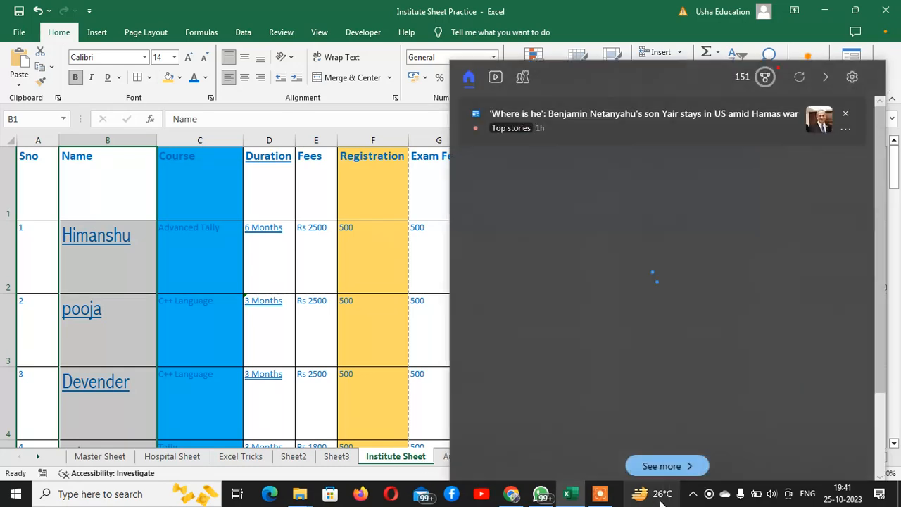
click(844, 114)
click(849, 113)
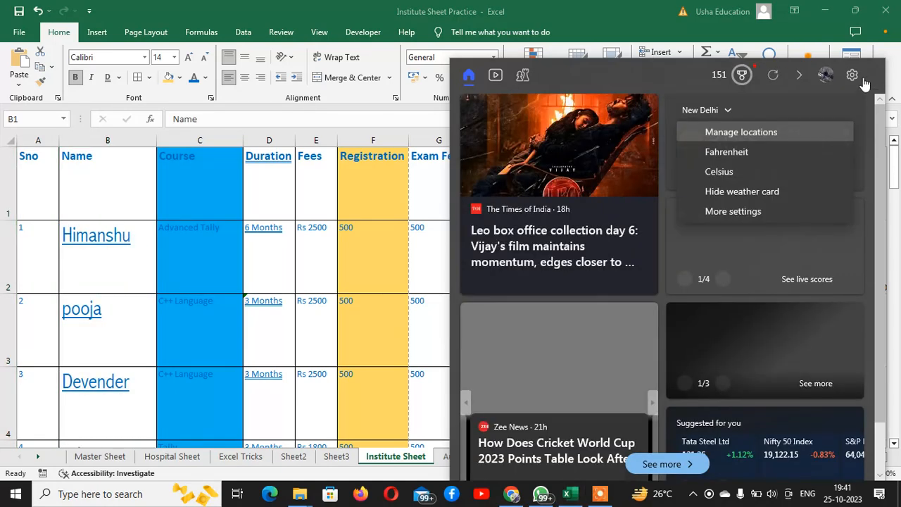
click(853, 78)
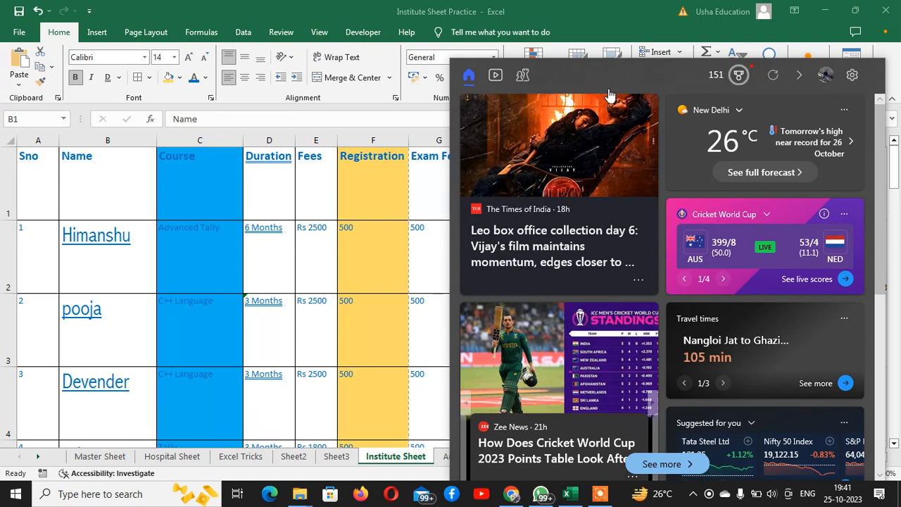
click(278, 253)
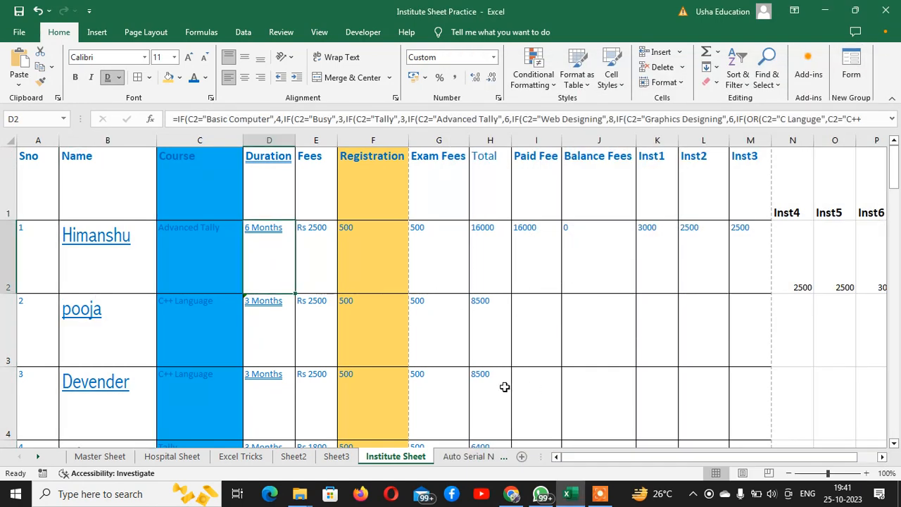
Insert a new sheet with Shift+F11 and enter a person's full name in A1.
key(shift+F11)
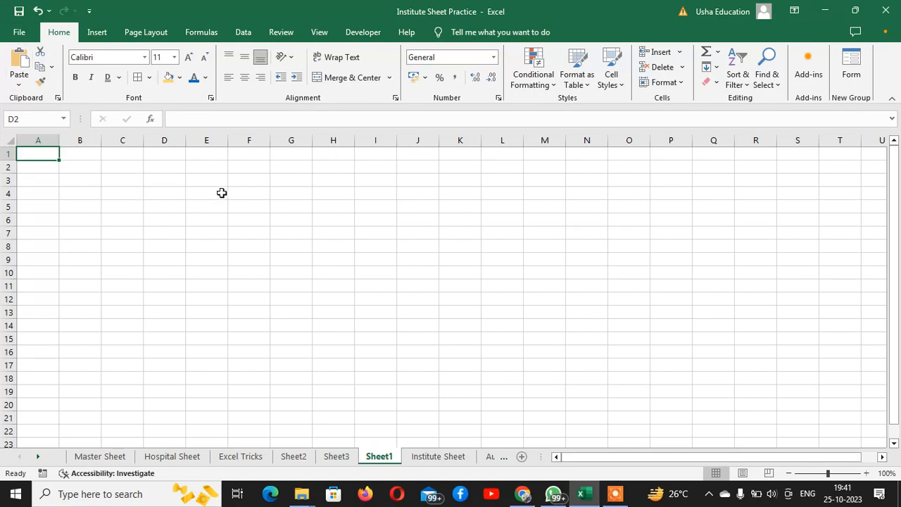
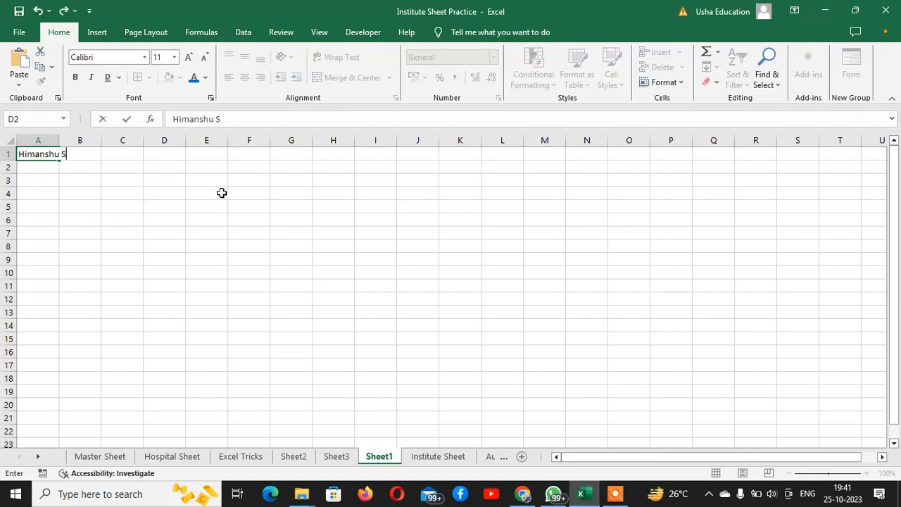
key(ctrl+Return)
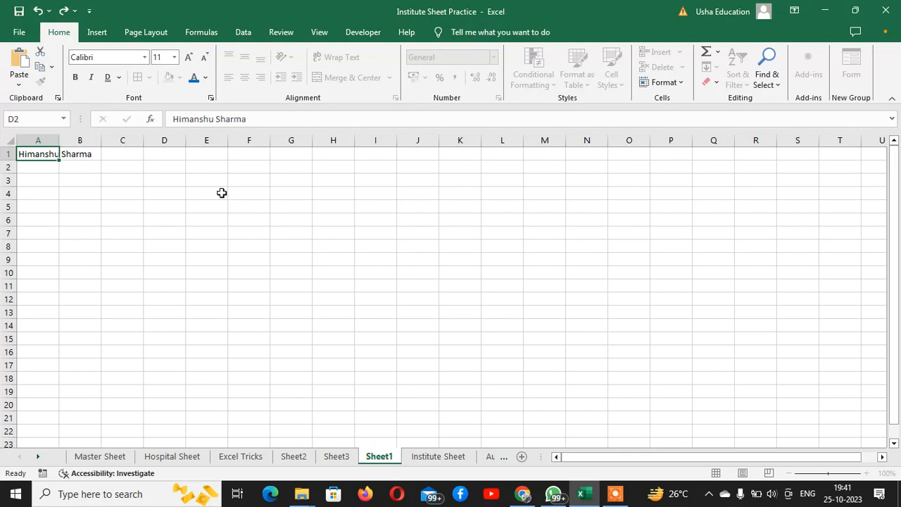
Enter the institute name in B1, correcting its typos, and a place name in C1.
key(Right)
text(Usha Co)
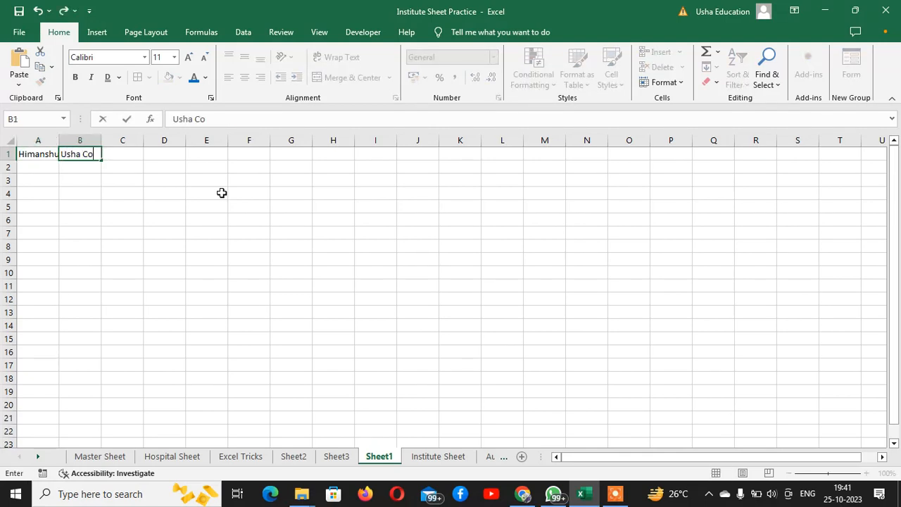
text(mputer Educxatiom)
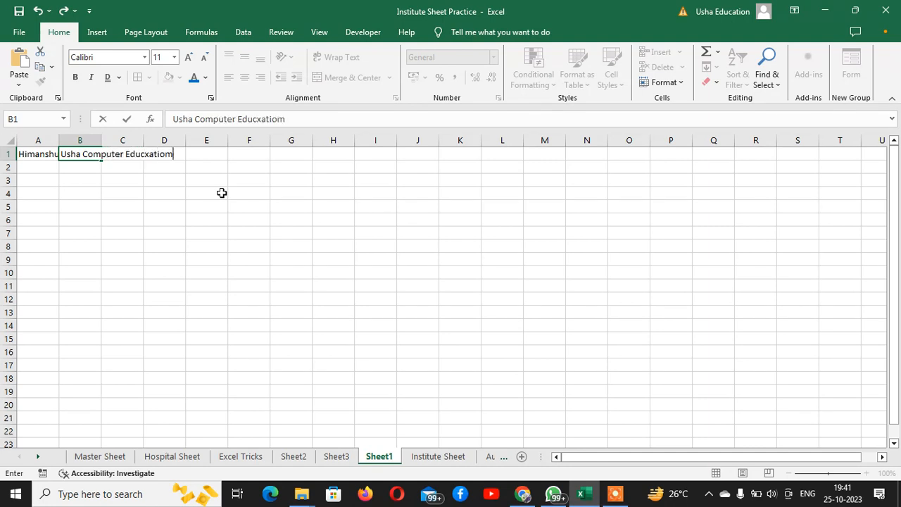
key(F2)
key(Left)
key(Left)
key(BackSpace)
key(Return)
key(Up)
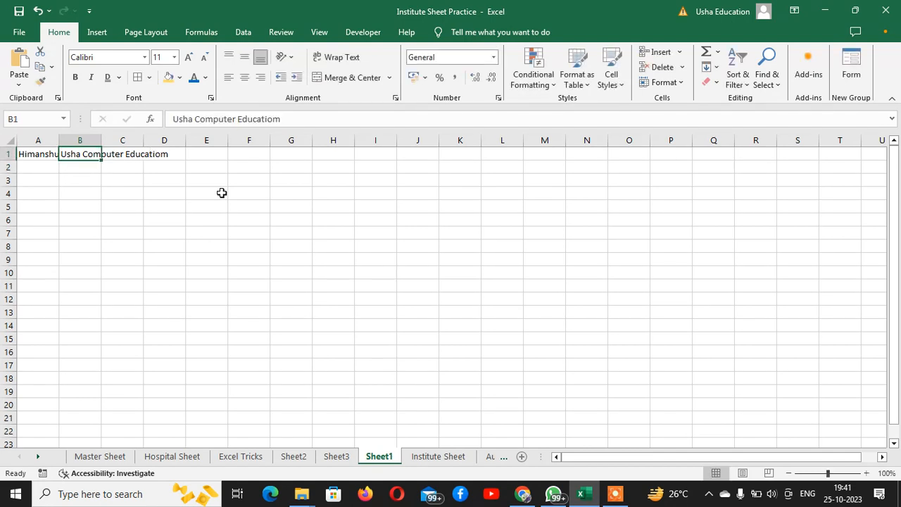
key(Right)
text(Budh V)
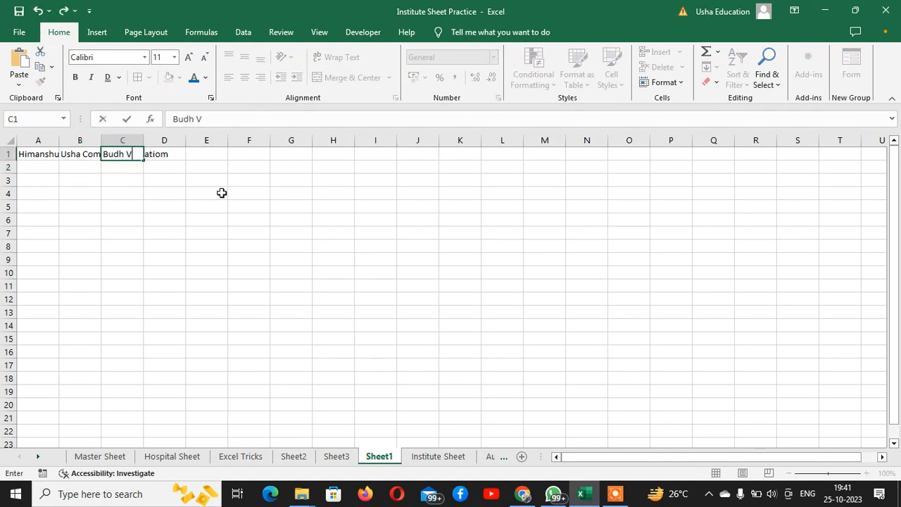
text(ihar)
key(Return)
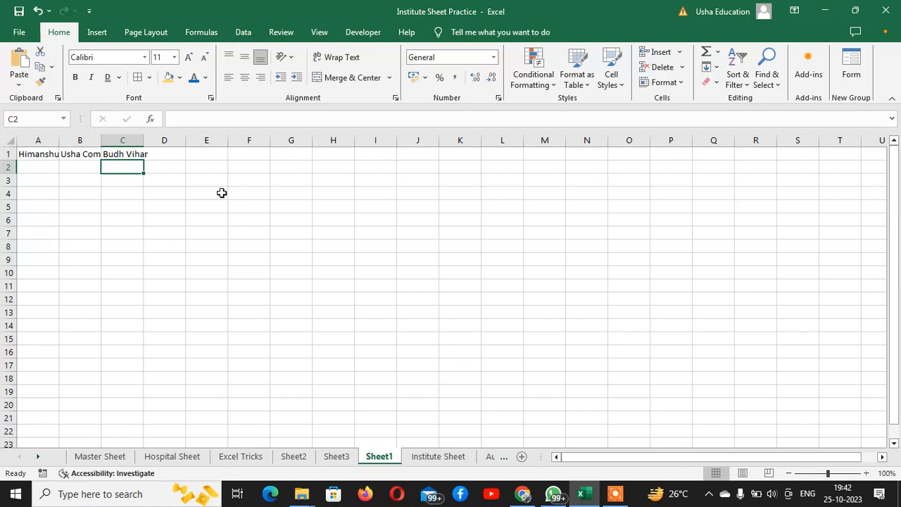
Review the A1 to C1 entries and select A1:C1.
key(Up)
key(Left)
key(Left)
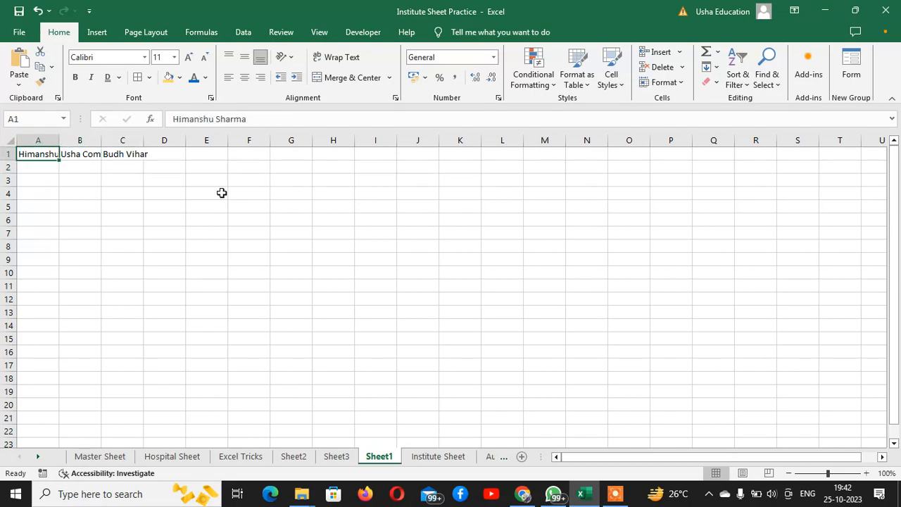
key(Right)
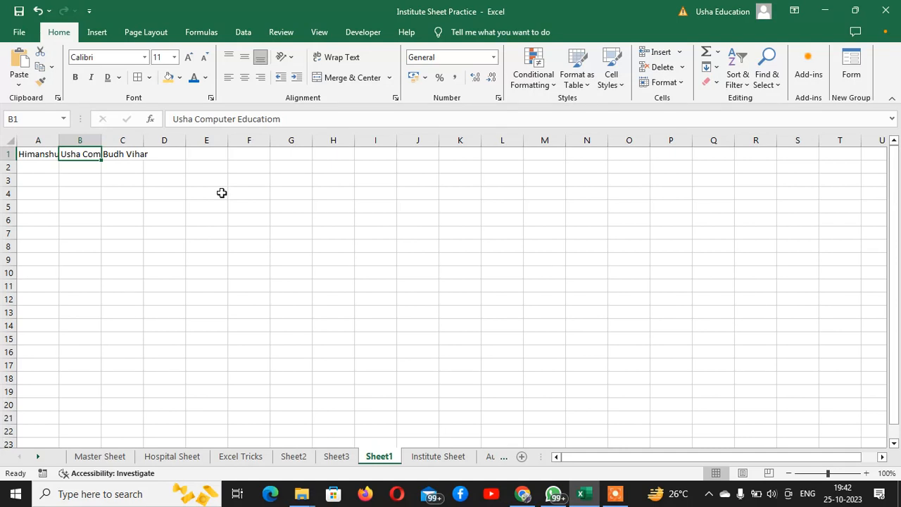
key(Right)
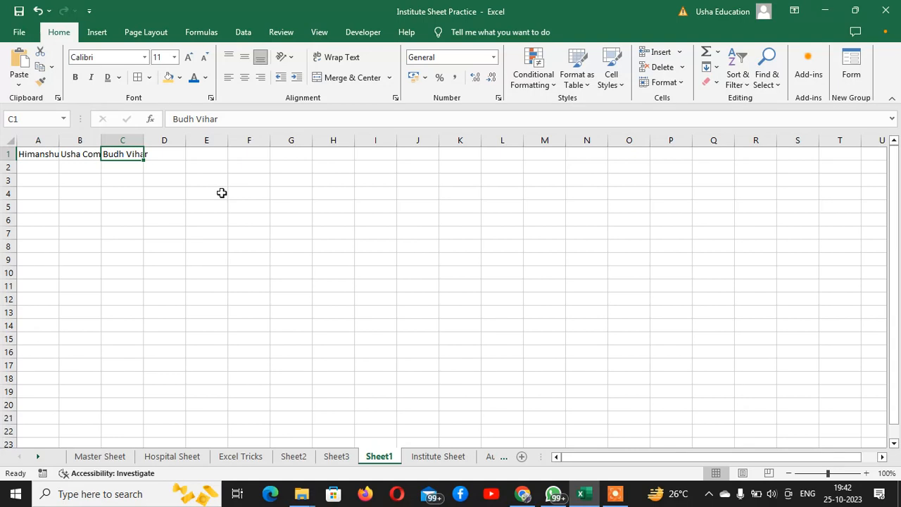
key(Left)
key(Left)
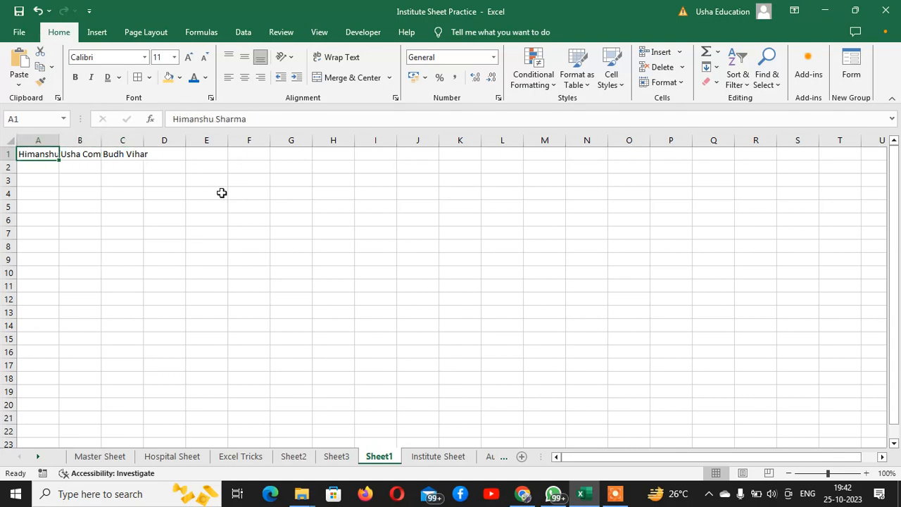
key(shift+Right)
key(shift+Right)
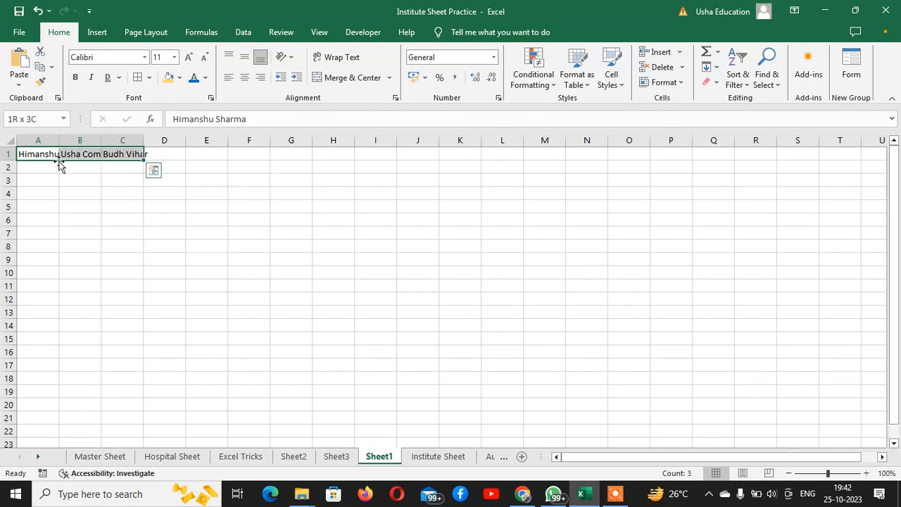
click(345, 59)
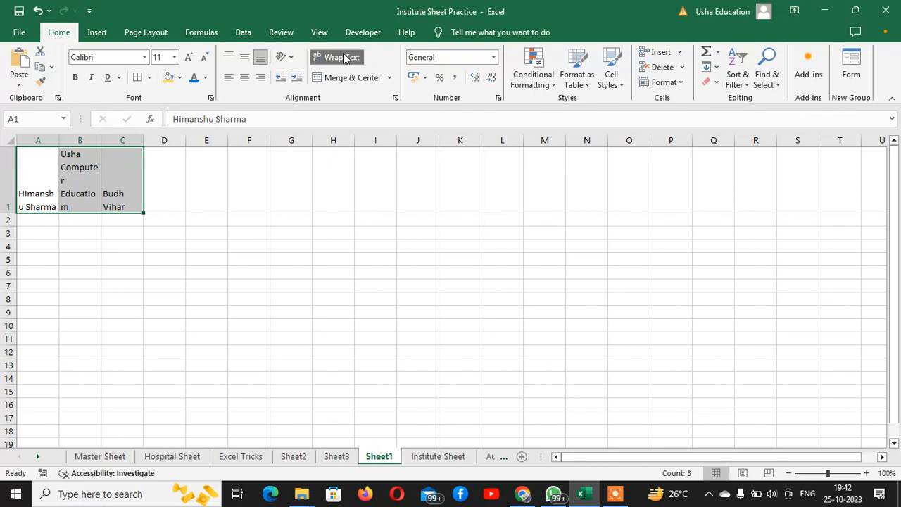
click(345, 59)
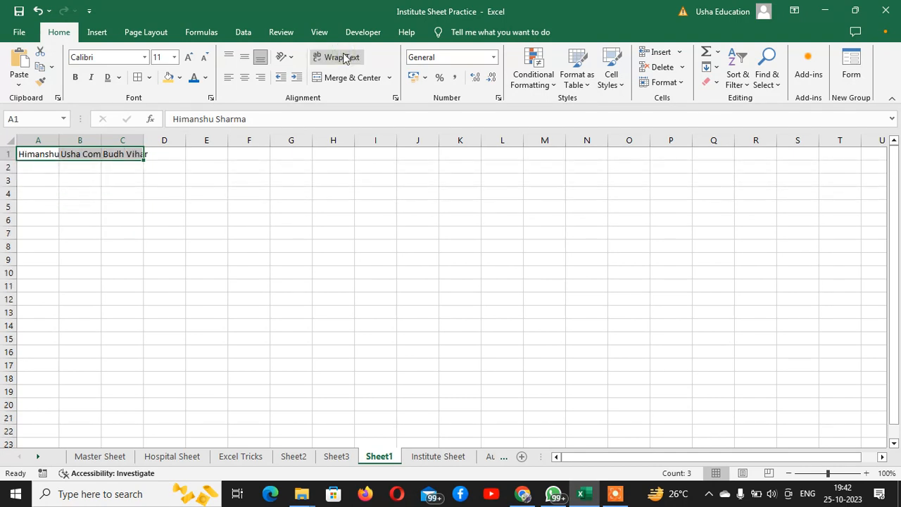
click(345, 58)
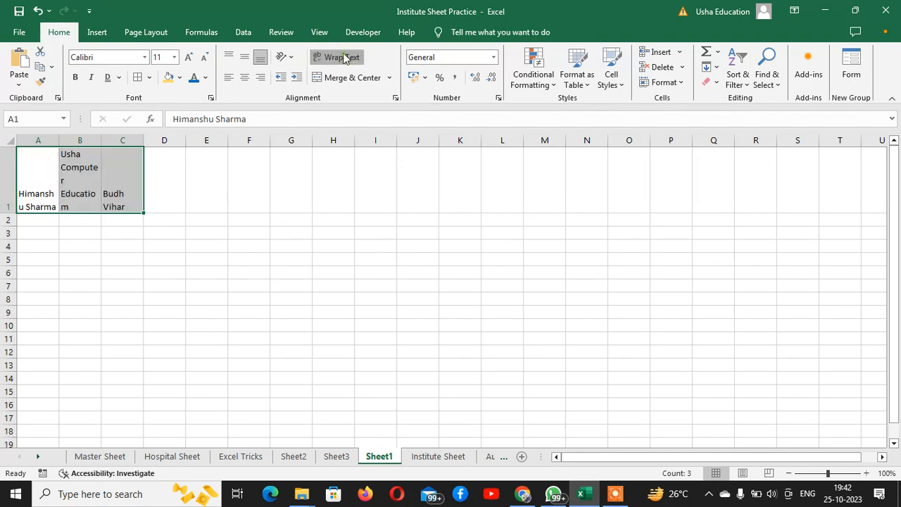
click(345, 58)
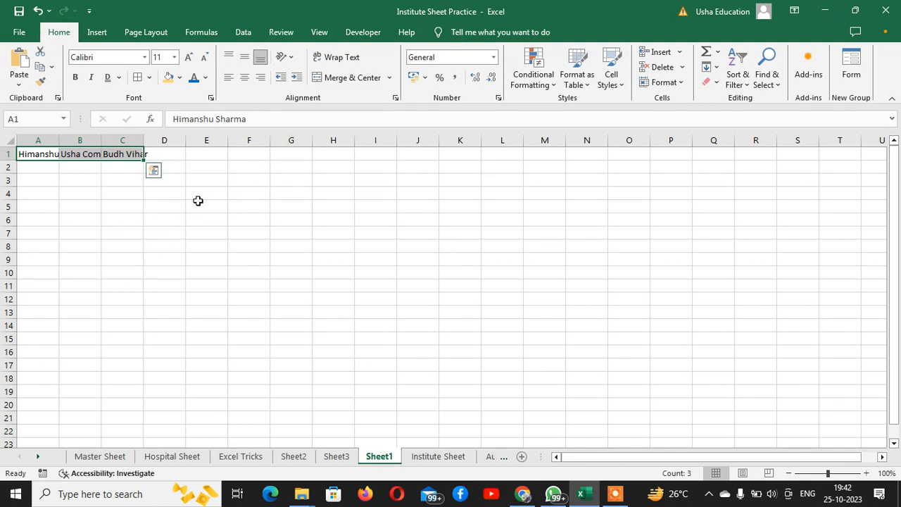
click(165, 205)
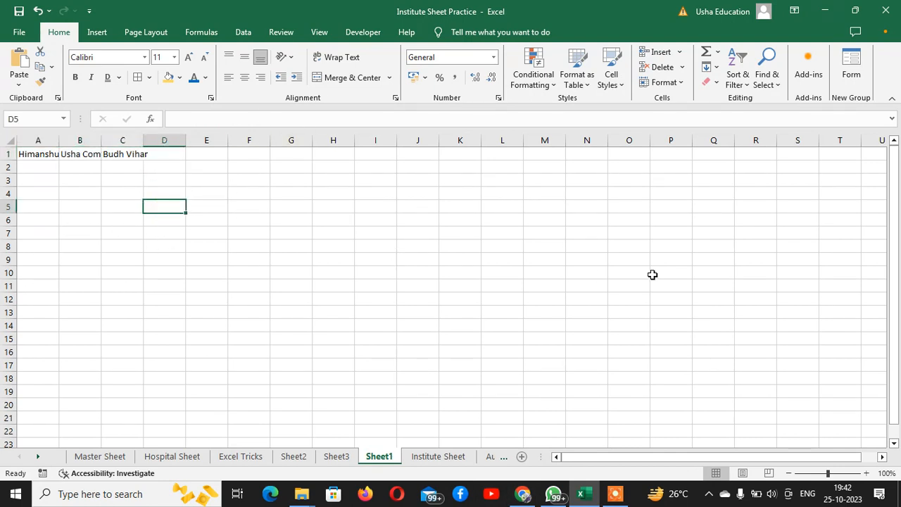
Type 'Salary Sheet' in D5 and merge and centre it across D5:K9.
text(Sal)
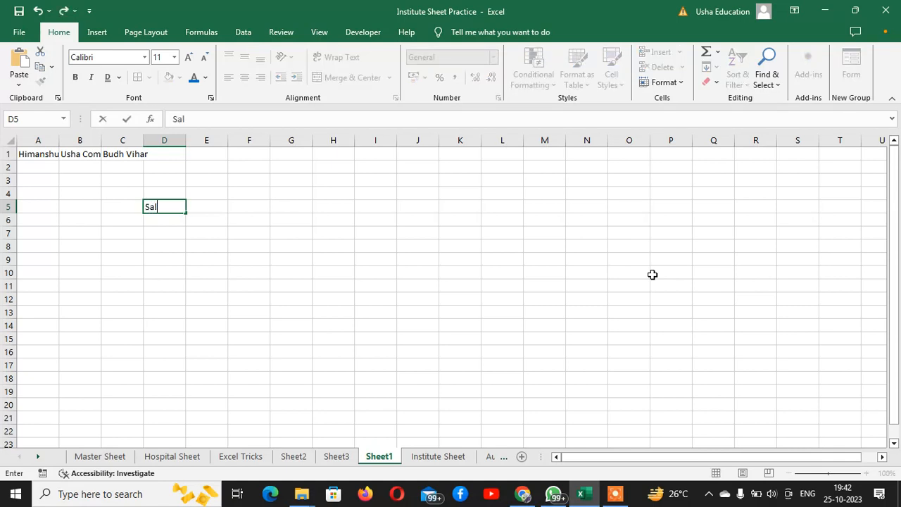
text(ary Sheet)
key(Return)
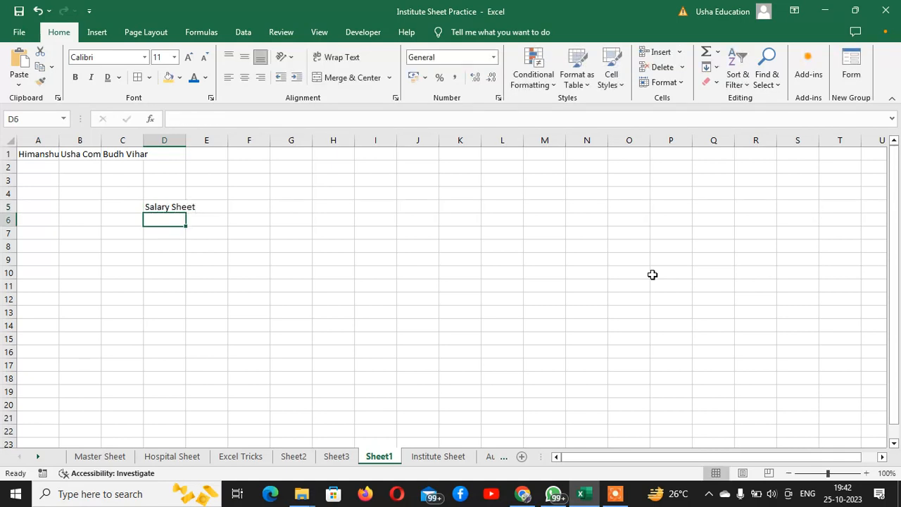
key(Up)
key(shift+Right)
key(shift+Right)
key(shift+Right)
key(shift+Right)
key(shift+Right)
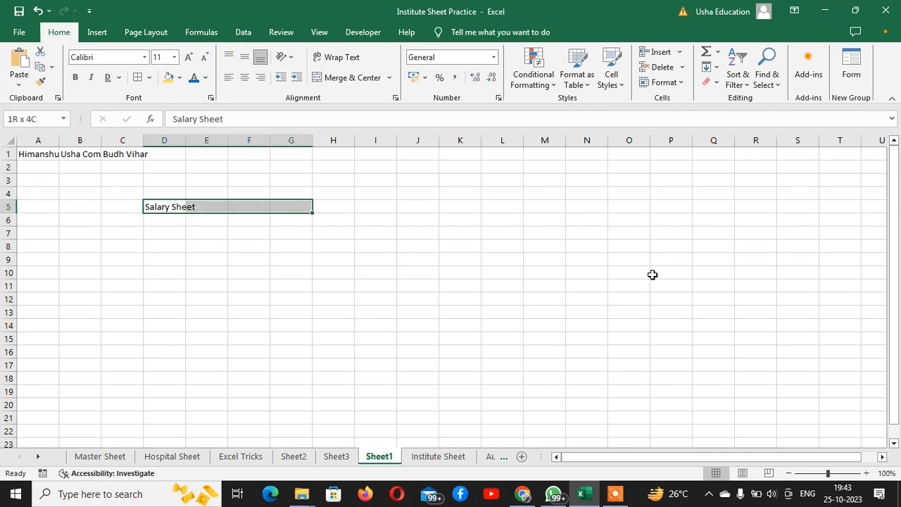
key(shift+Right)
key(shift+Down)
key(shift+Down)
key(shift+Down)
key(shift+Down)
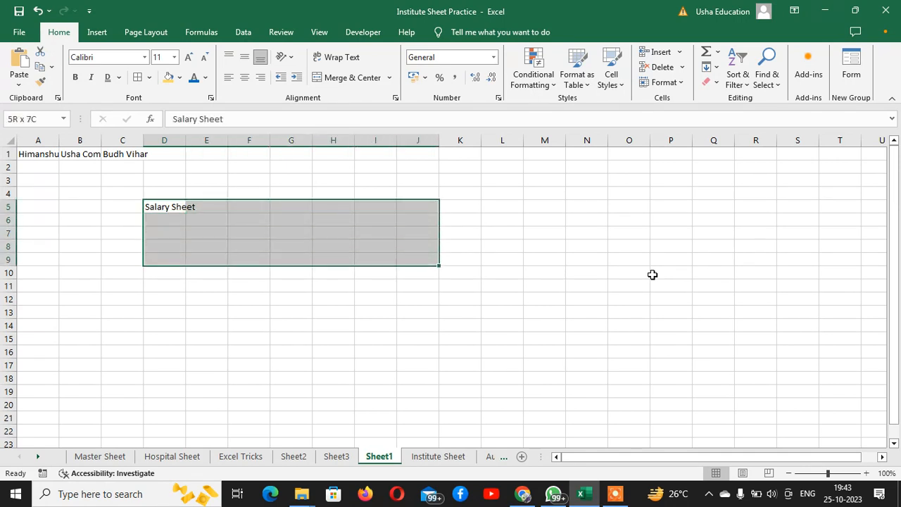
key(shift+Right)
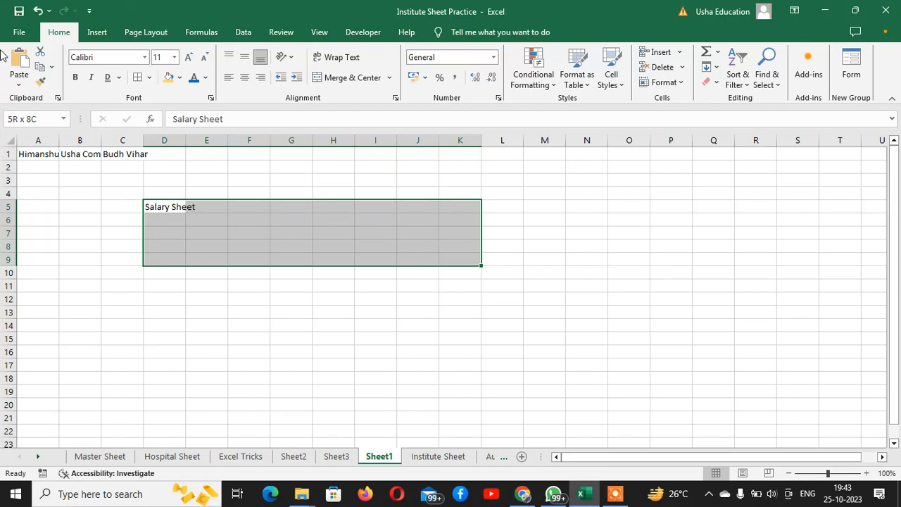
click(345, 78)
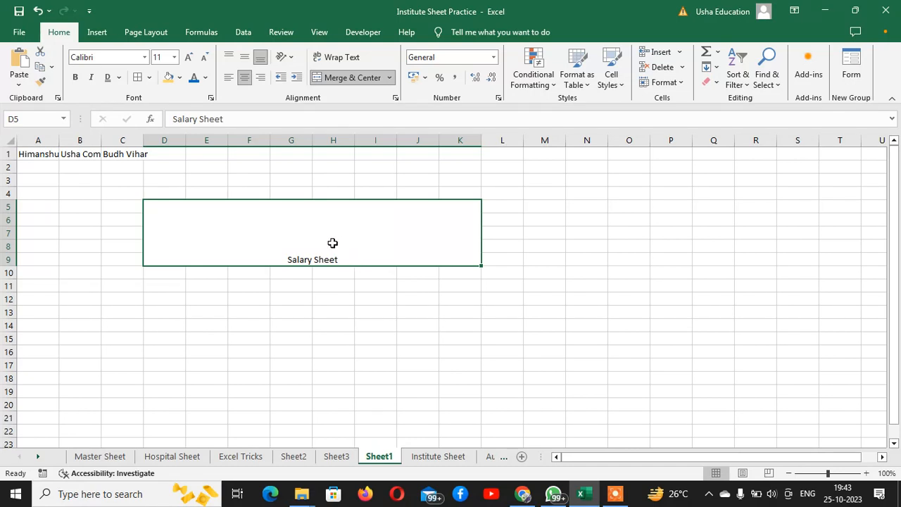
drag(166, 281, 565, 335)
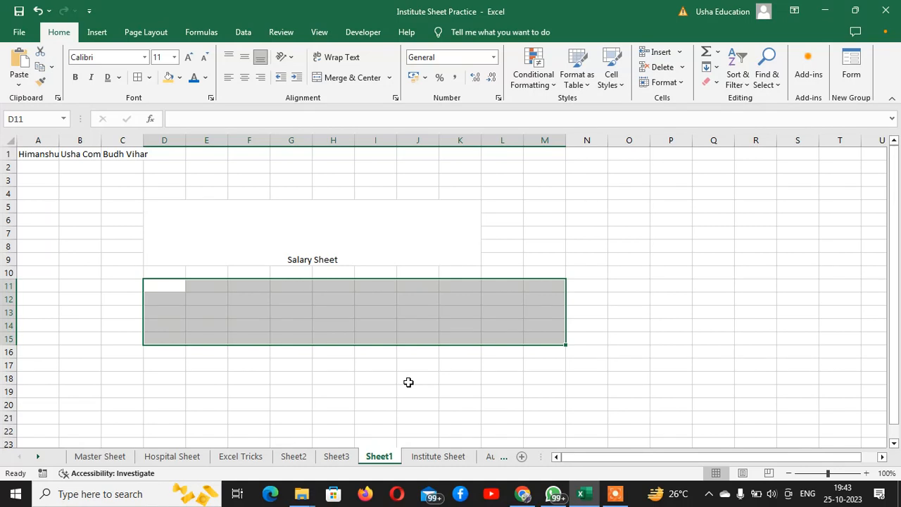
click(213, 225)
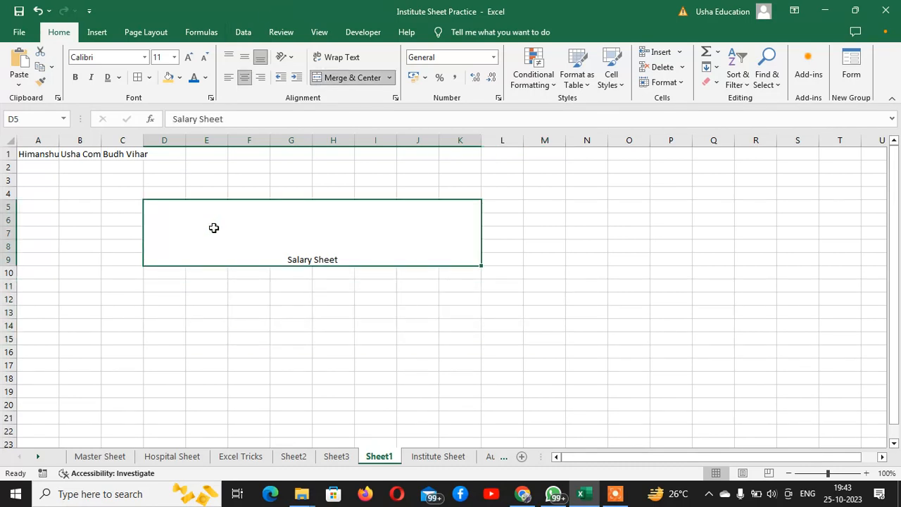
click(151, 299)
drag(152, 300, 487, 359)
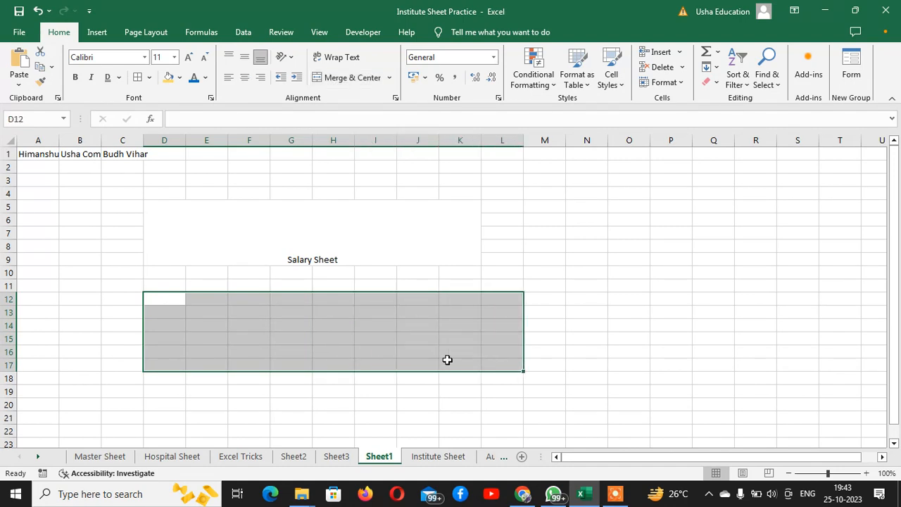
click(389, 77)
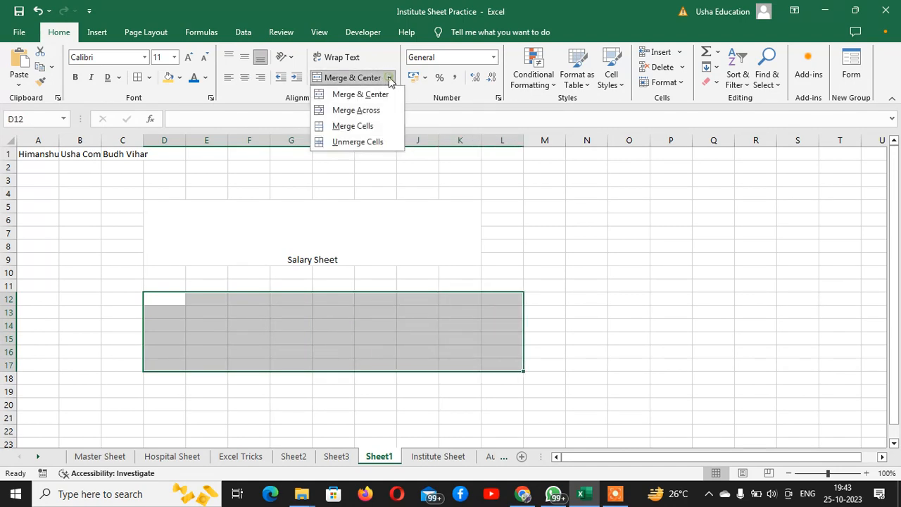
click(356, 110)
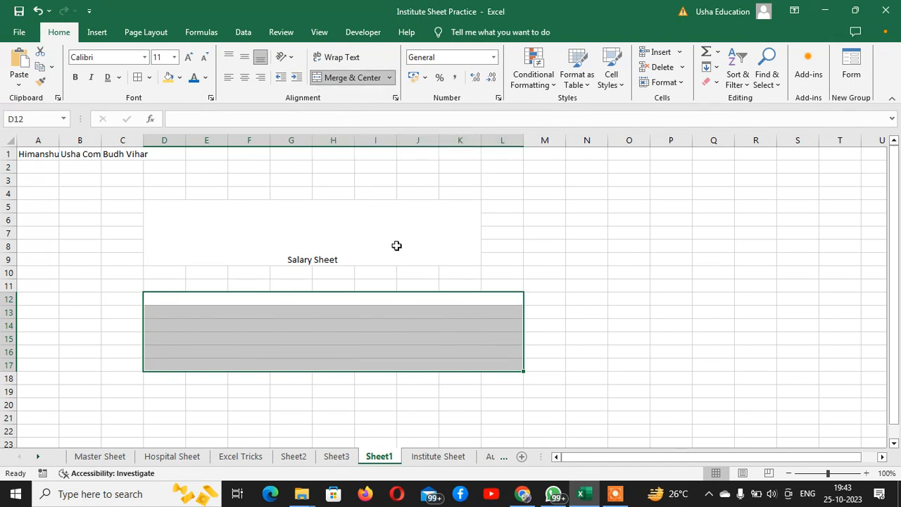
click(360, 300)
click(357, 313)
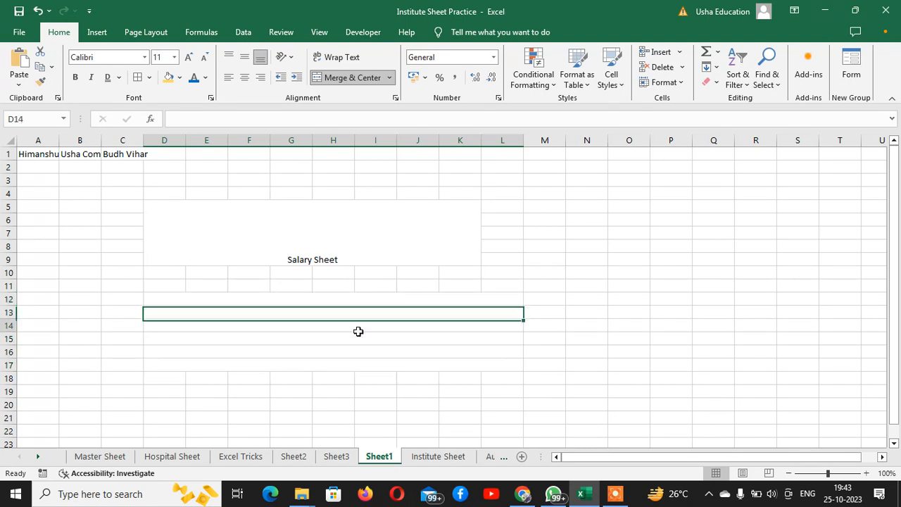
click(358, 328)
click(357, 347)
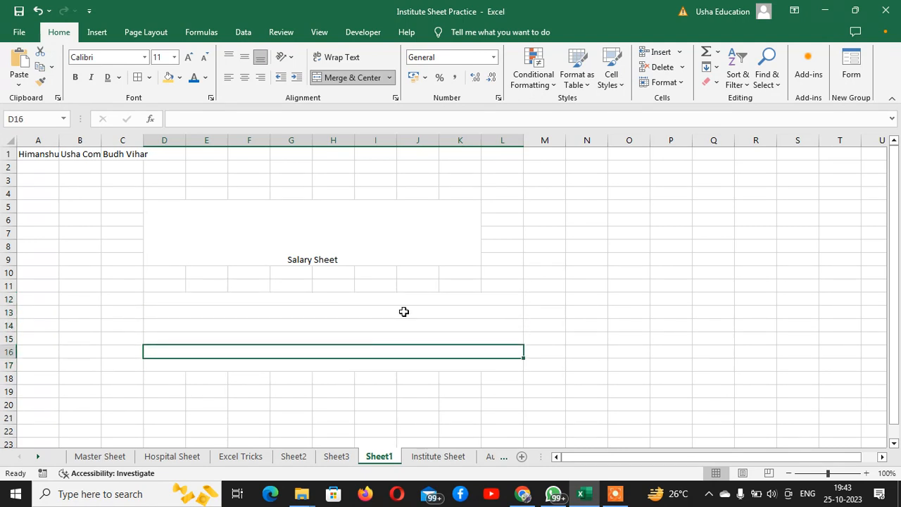
click(239, 240)
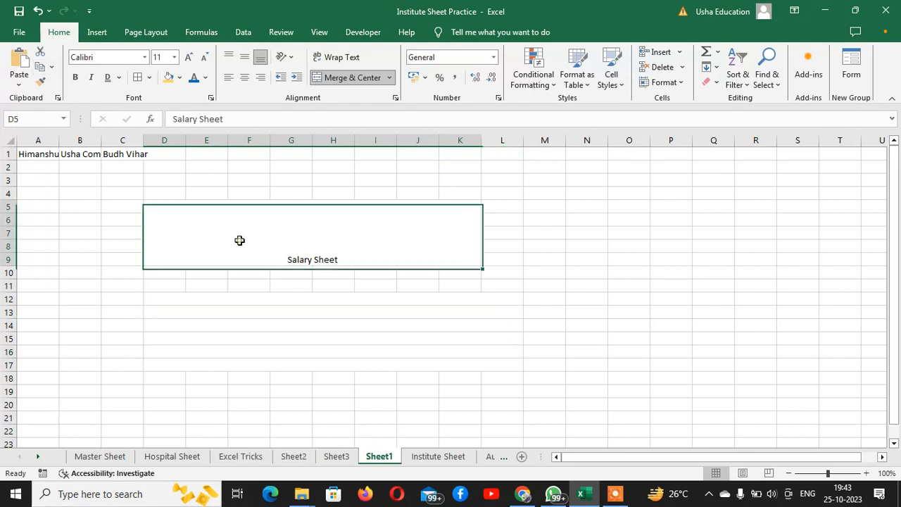
click(271, 304)
click(275, 312)
click(273, 325)
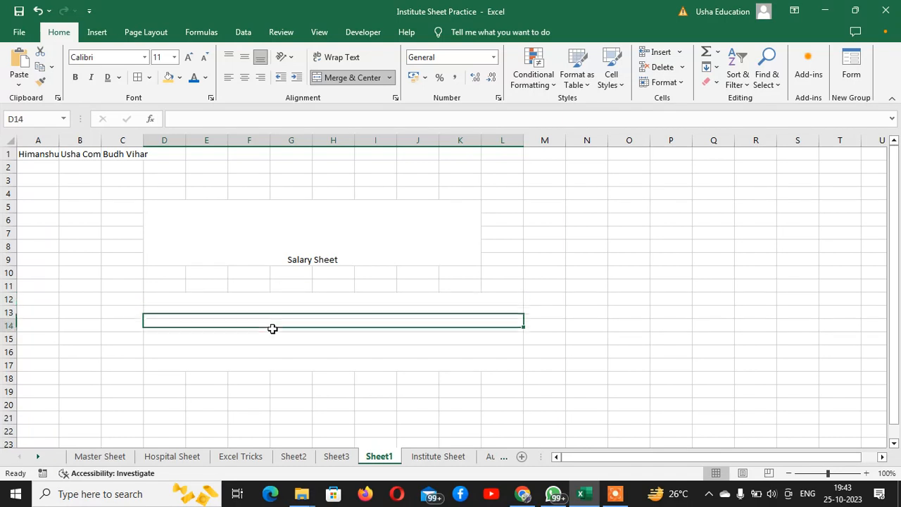
click(270, 339)
click(272, 351)
click(301, 300)
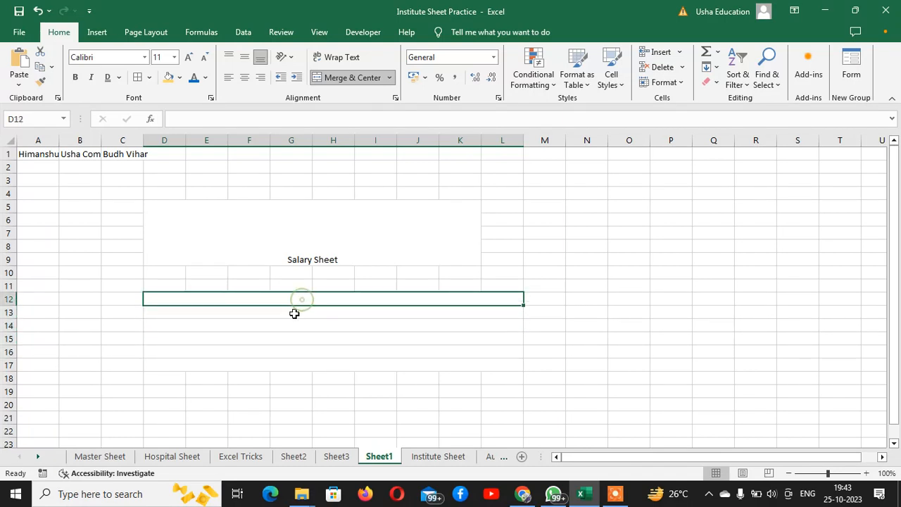
click(294, 312)
click(287, 327)
click(283, 351)
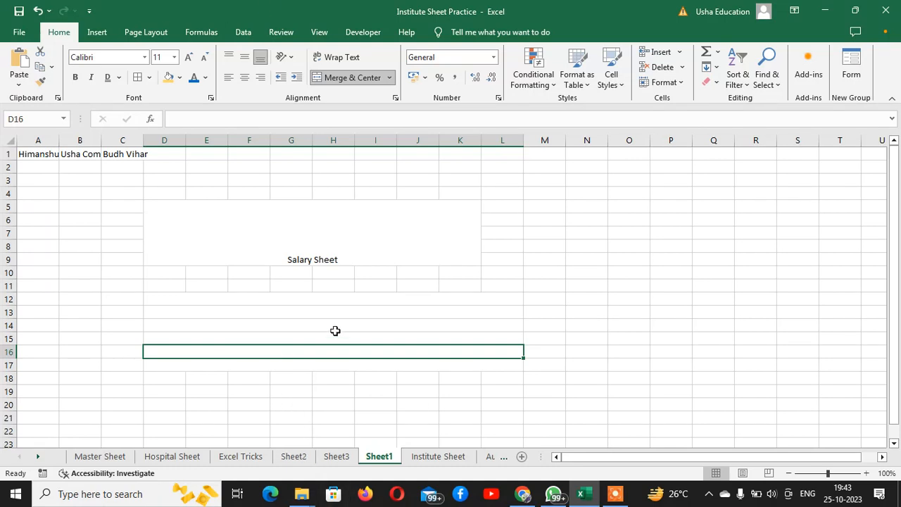
drag(325, 302, 319, 368)
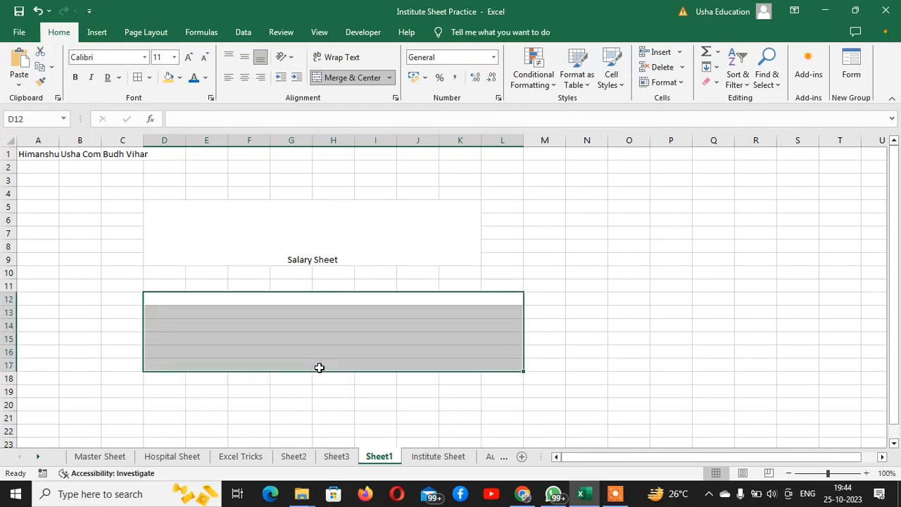
click(389, 78)
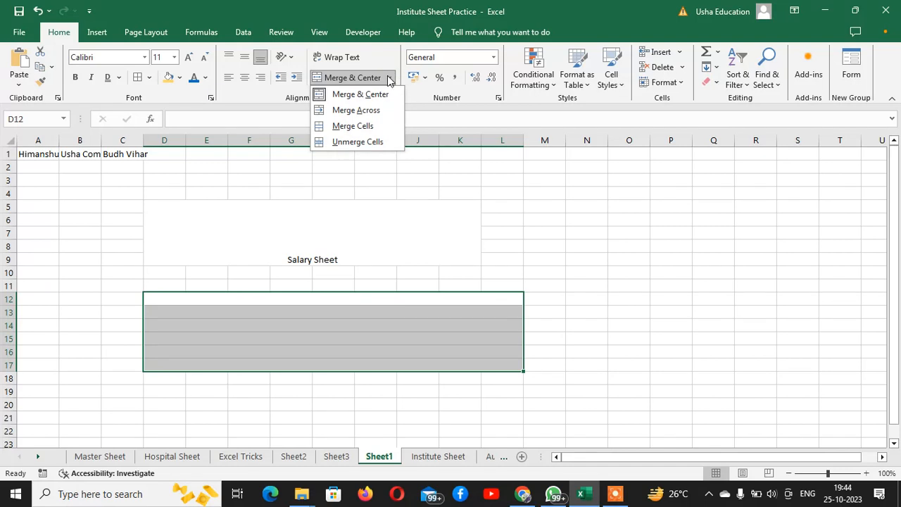
click(355, 143)
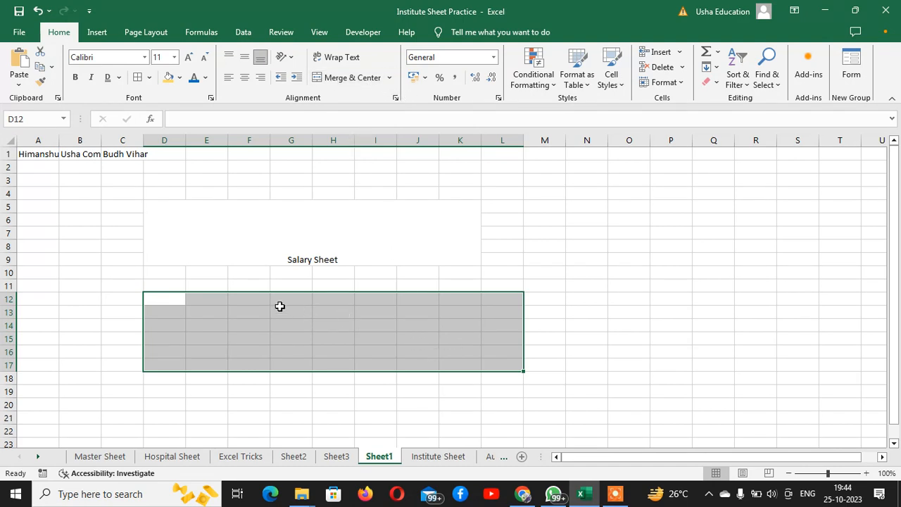
Unmerge the Salary Sheet title and enter 'Salary Sheet' in D14.
click(307, 257)
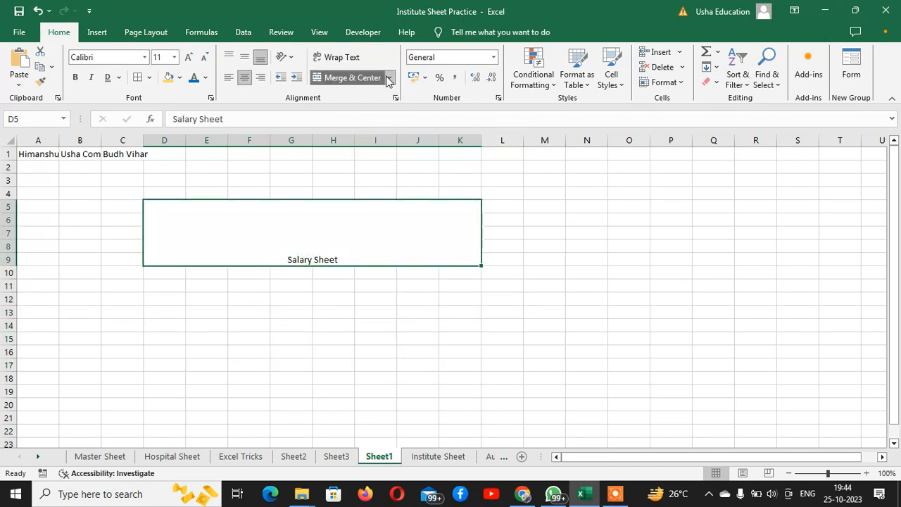
click(389, 78)
click(344, 143)
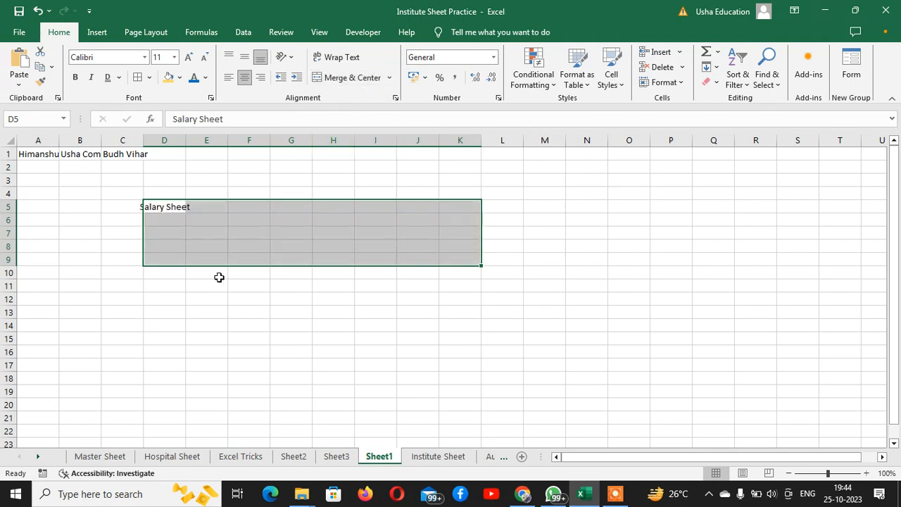
click(165, 290)
click(149, 322)
text(Salatry)
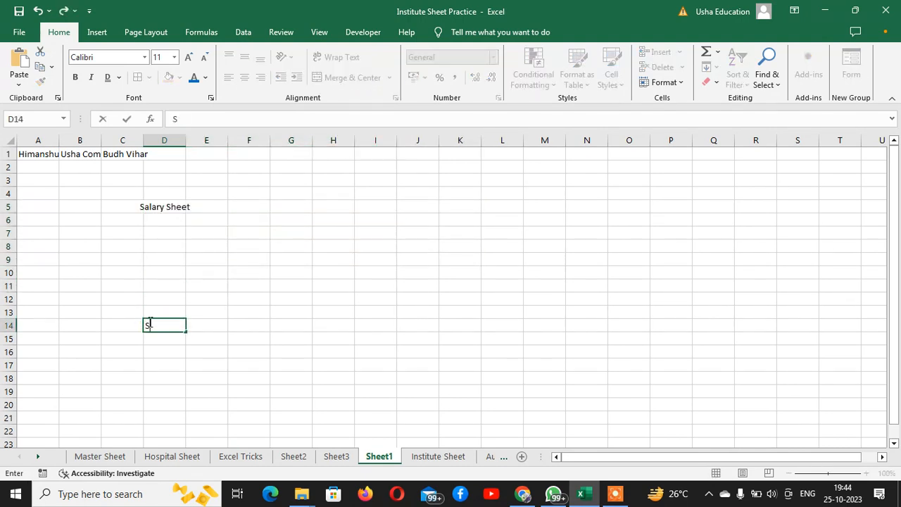
key(BackSpace)
key(BackSpace)
key(BackSpace)
text(ry Sheet)
key(Return)
Select D5:J9 and merge and centre the title across it.
key(Up)
key(Up)
key(Up)
key(Up)
key(Up)
key(Up)
key(Up)
key(Up)
key(Up)
key(Up)
key(Up)
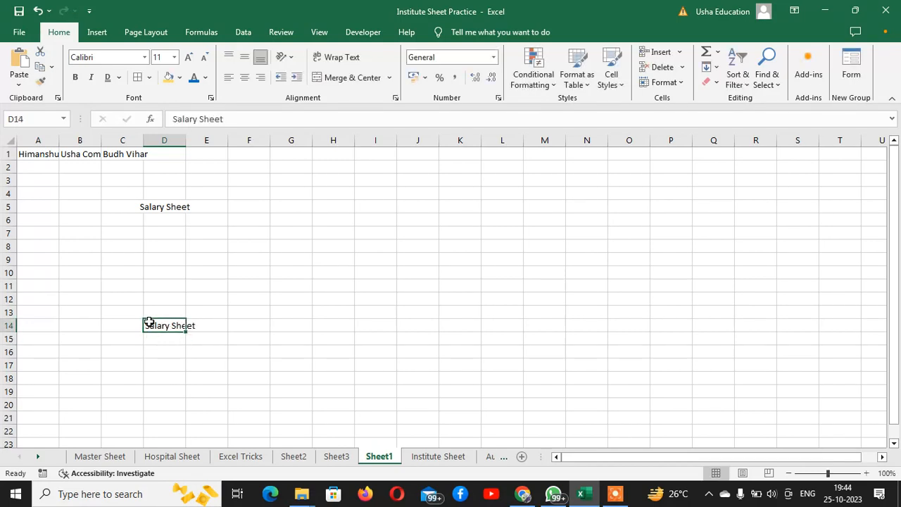
key(Down)
key(shift+Right)
key(shift+Right)
key(shift+Right)
key(shift+Right)
key(shift+Right)
key(shift+Right)
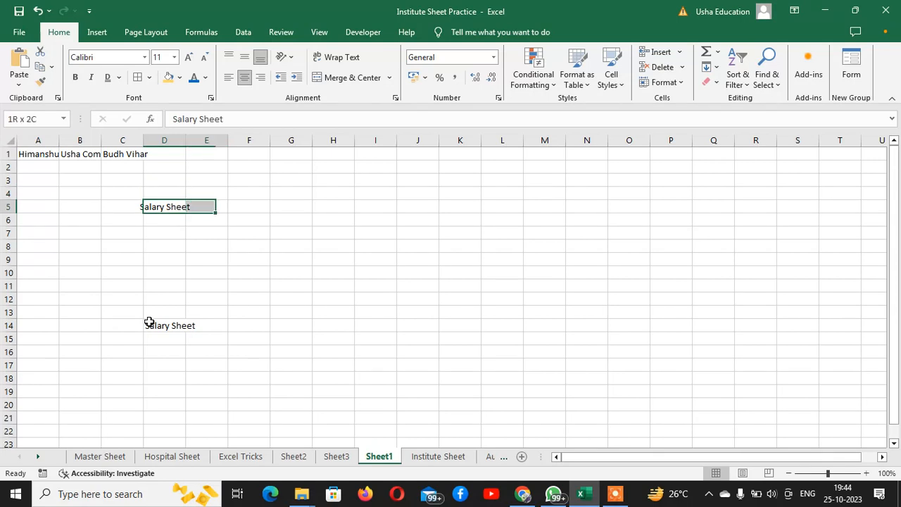
key(shift+Down)
key(shift+Down)
key(shift+Down)
key(shift+Down)
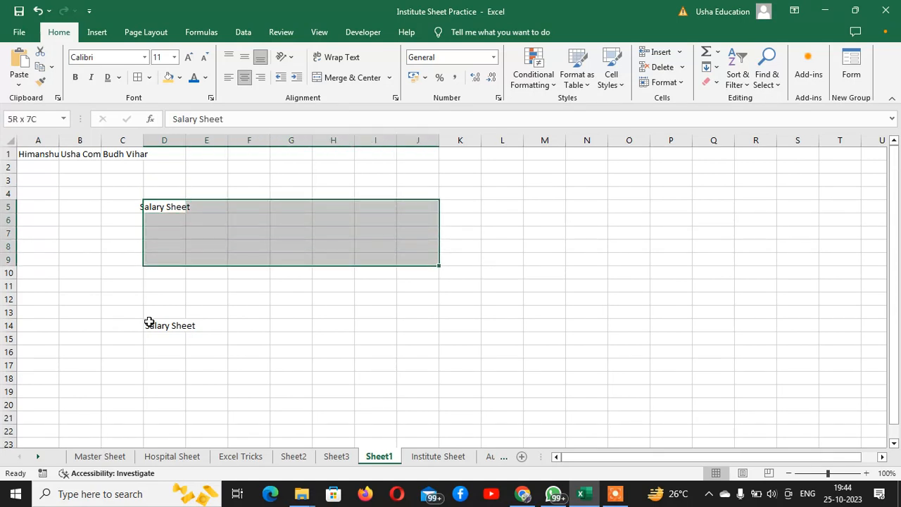
click(388, 77)
click(383, 95)
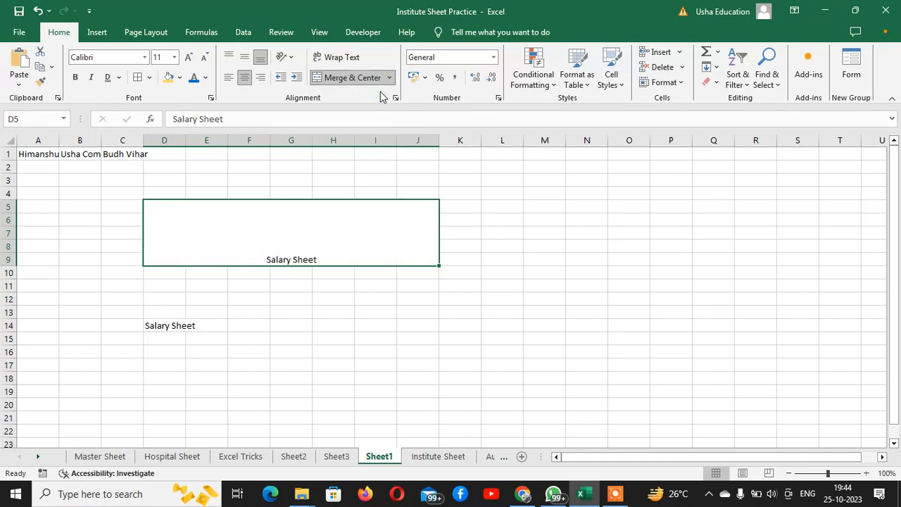
drag(171, 324, 460, 374)
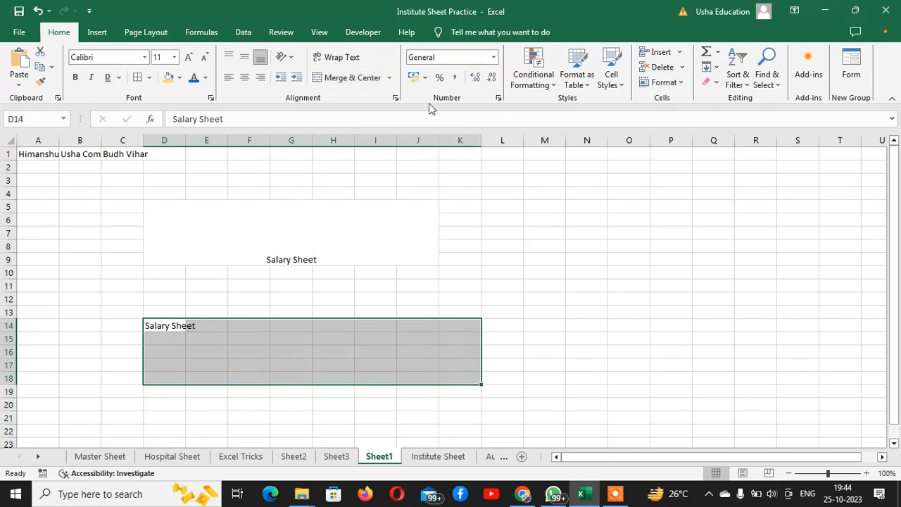
Merge D14:K18 into one uncentred cell with Merge Cells, keeping the 'Salary Sheet' label bottom-left.
click(389, 78)
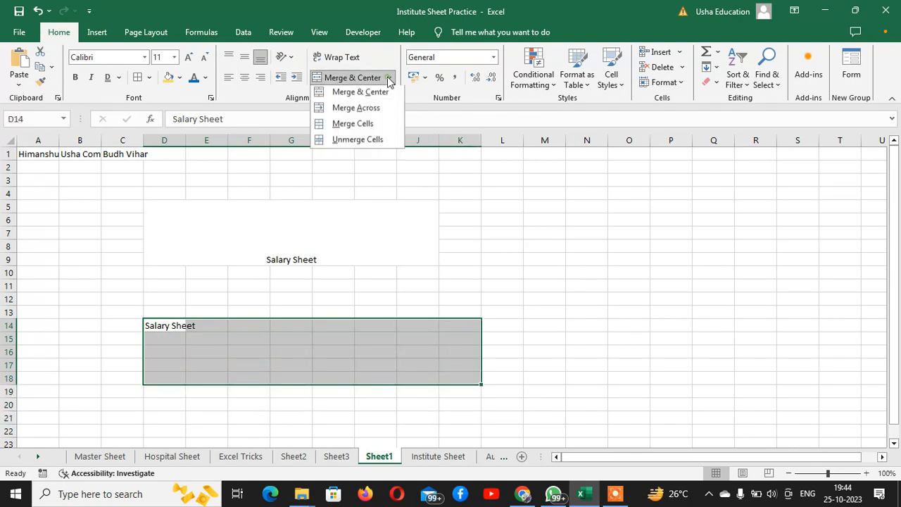
click(357, 128)
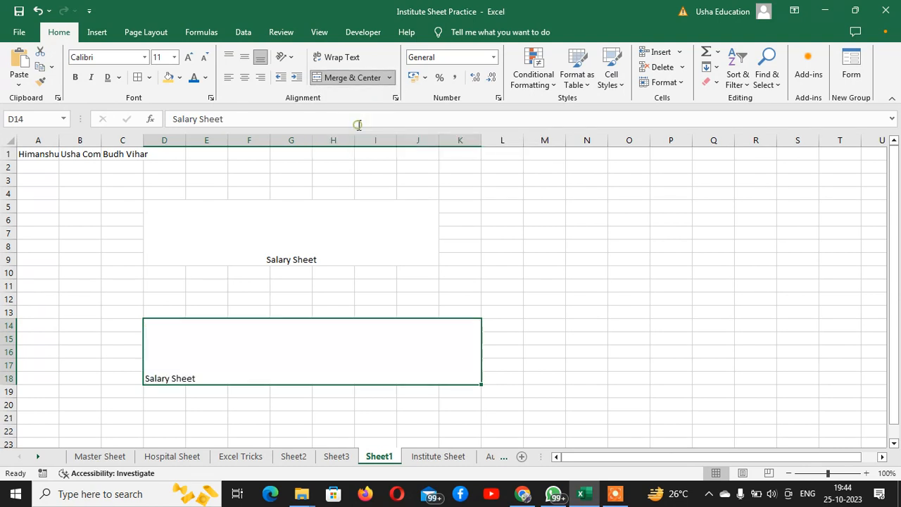